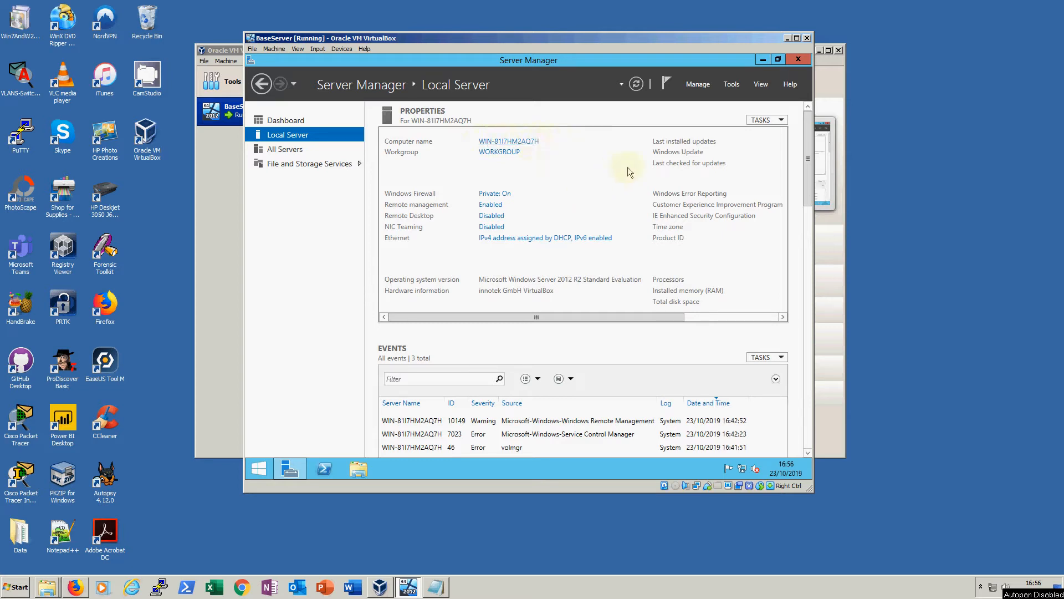
- Rename the local server as BaseServer, choosing to restart later, and refresh the server properties
left_click(516, 143)
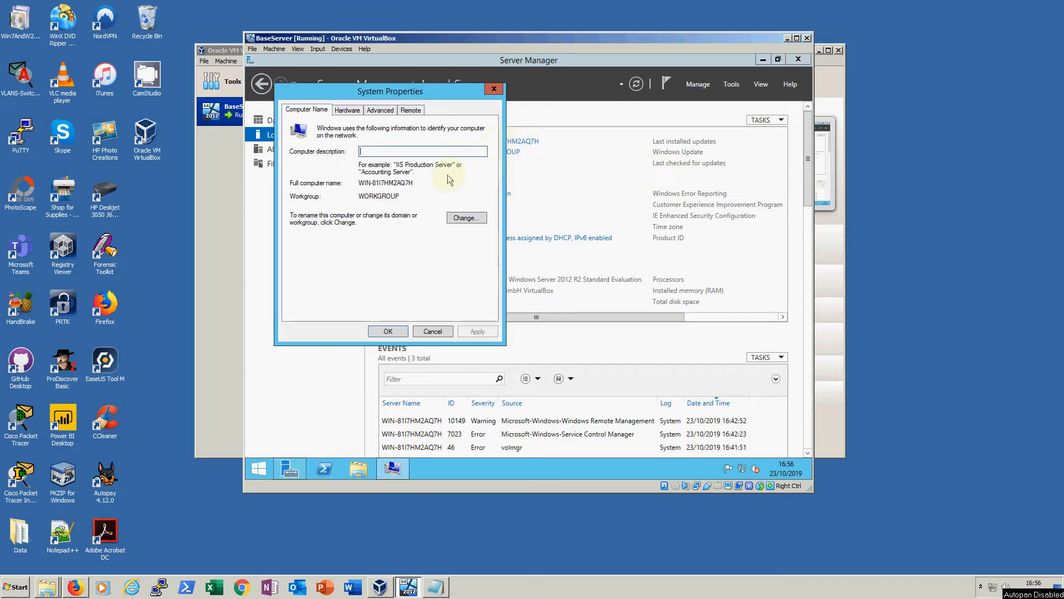
left_click_drag(358, 183, 420, 183)
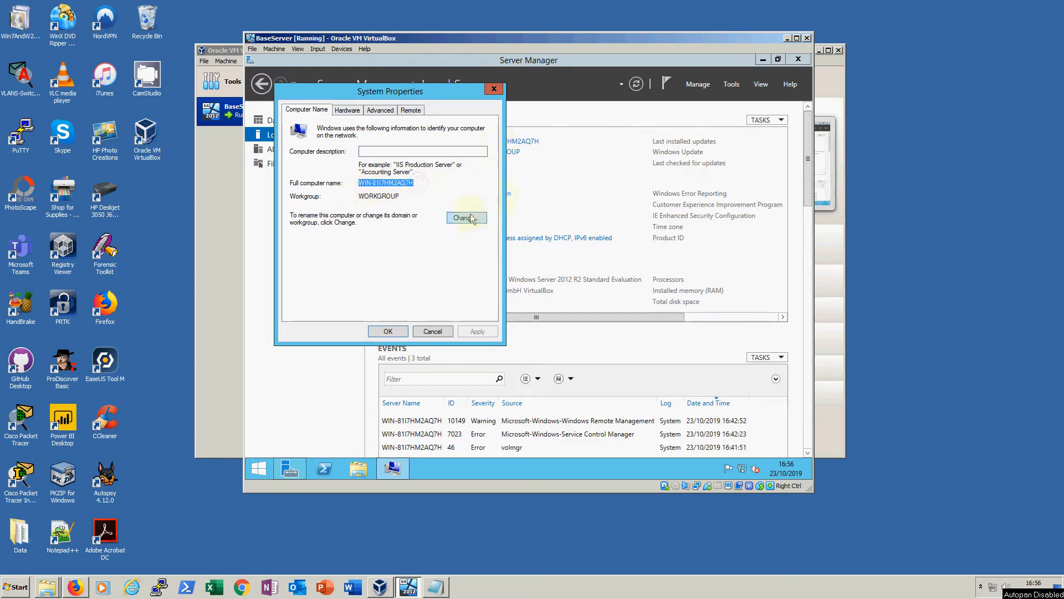
left_click(403, 152)
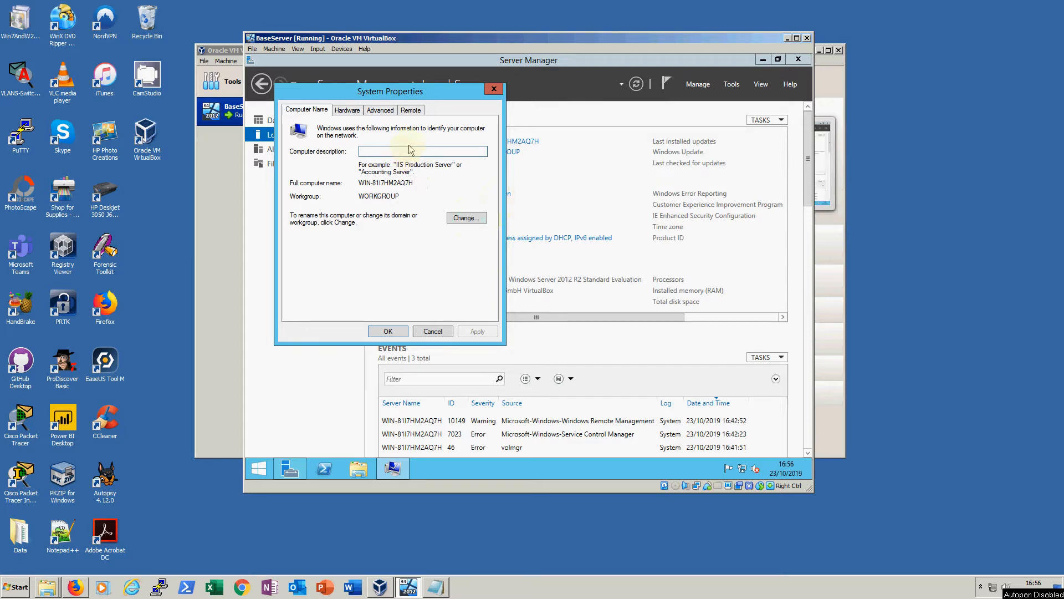
left_click(468, 218)
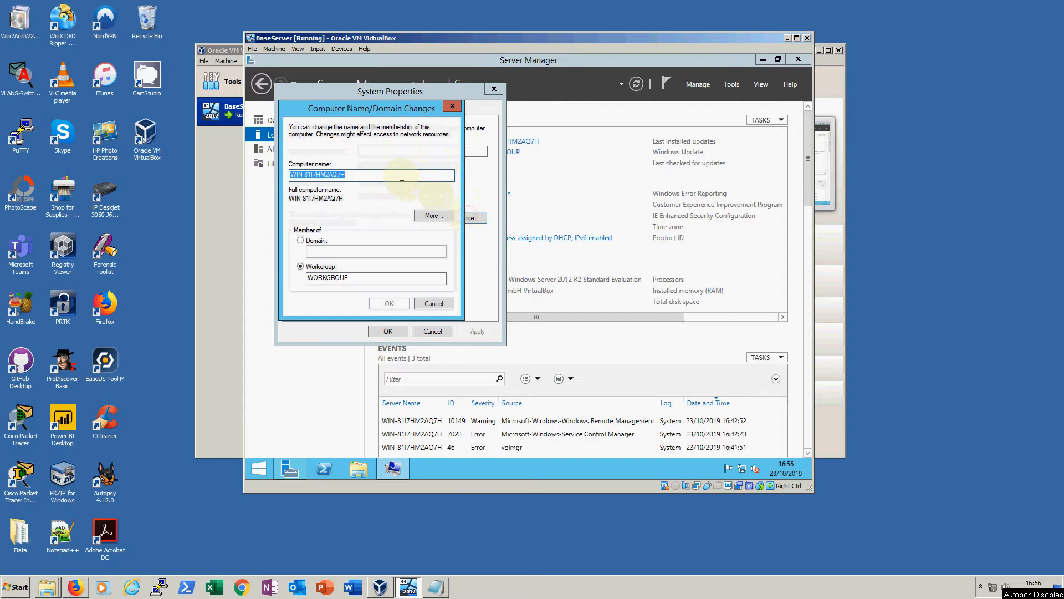
type("Ba")
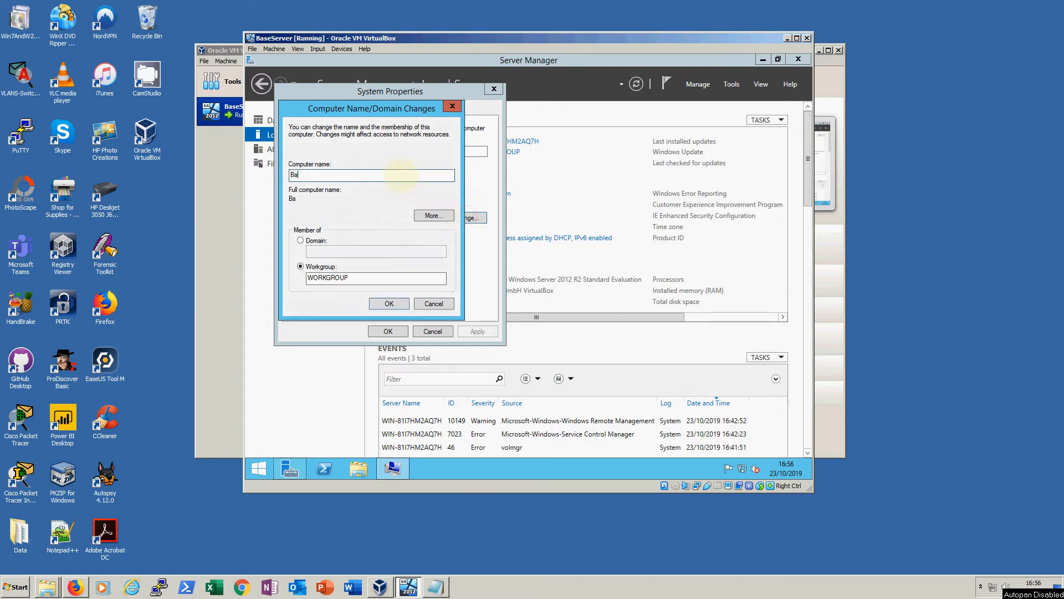
type("seServer")
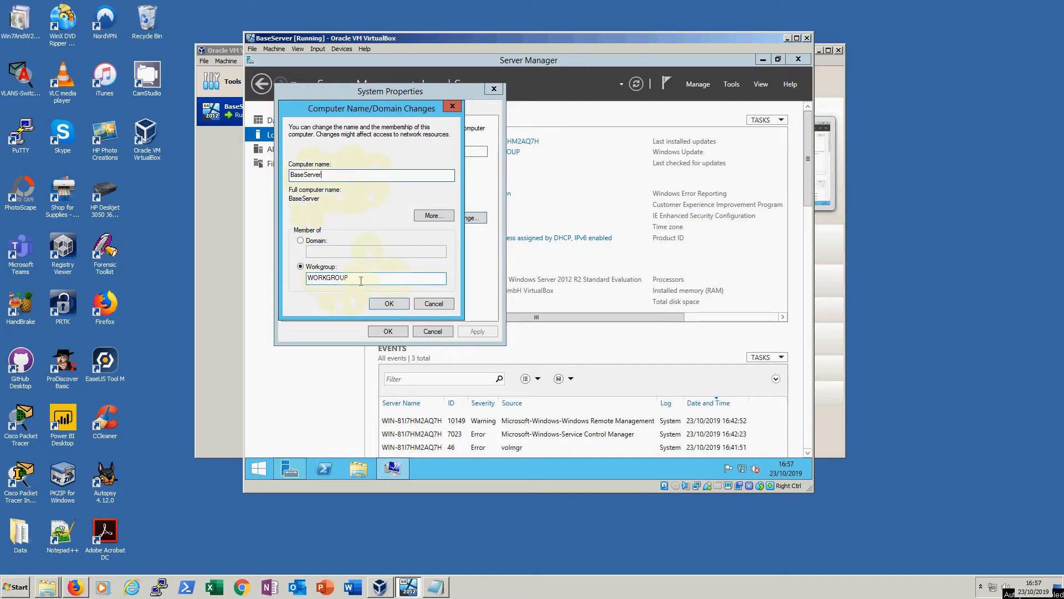
left_click(394, 307)
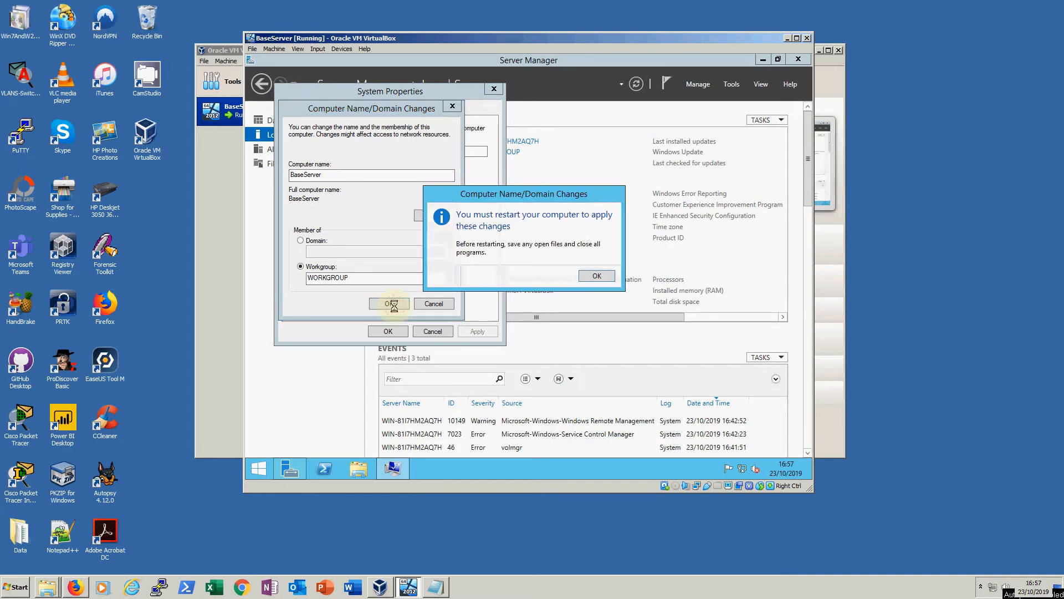
left_click(597, 276)
left_click(383, 332)
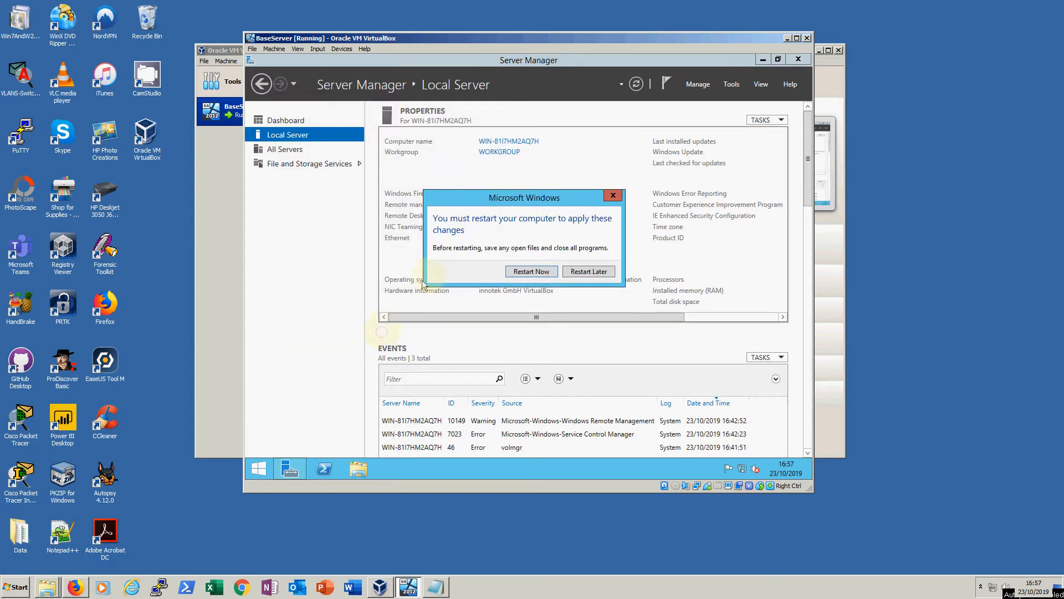
left_click(585, 272)
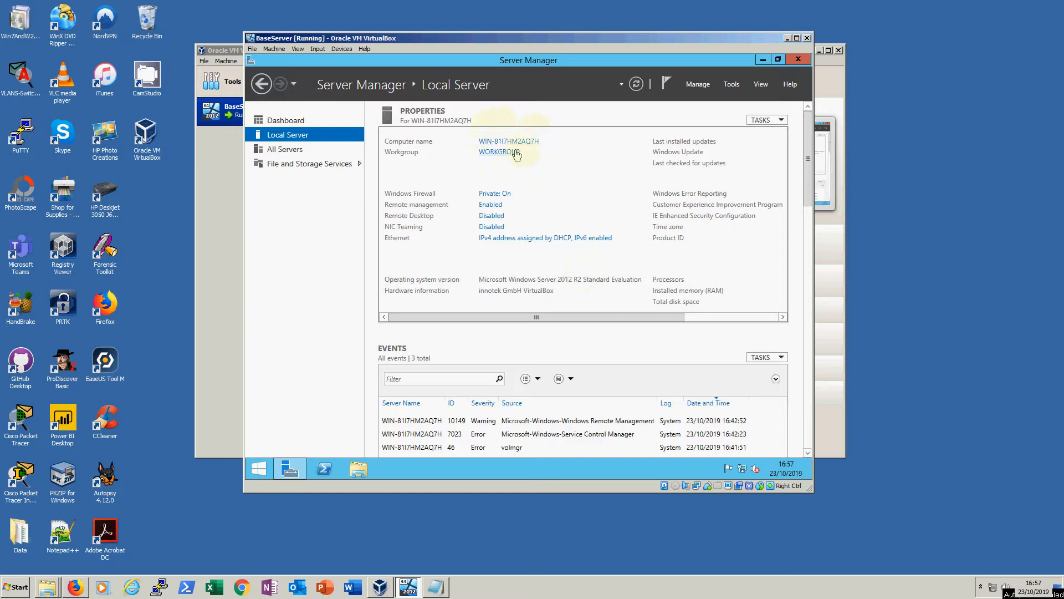
left_click(637, 85)
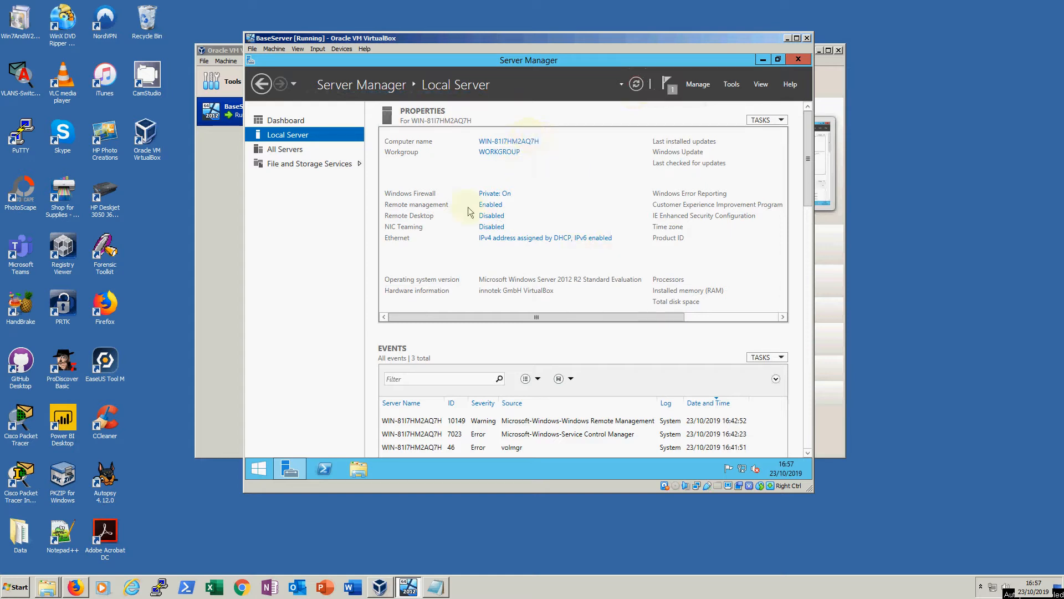
- Turn off Windows Firewall for both the private and public networks
left_click(495, 195)
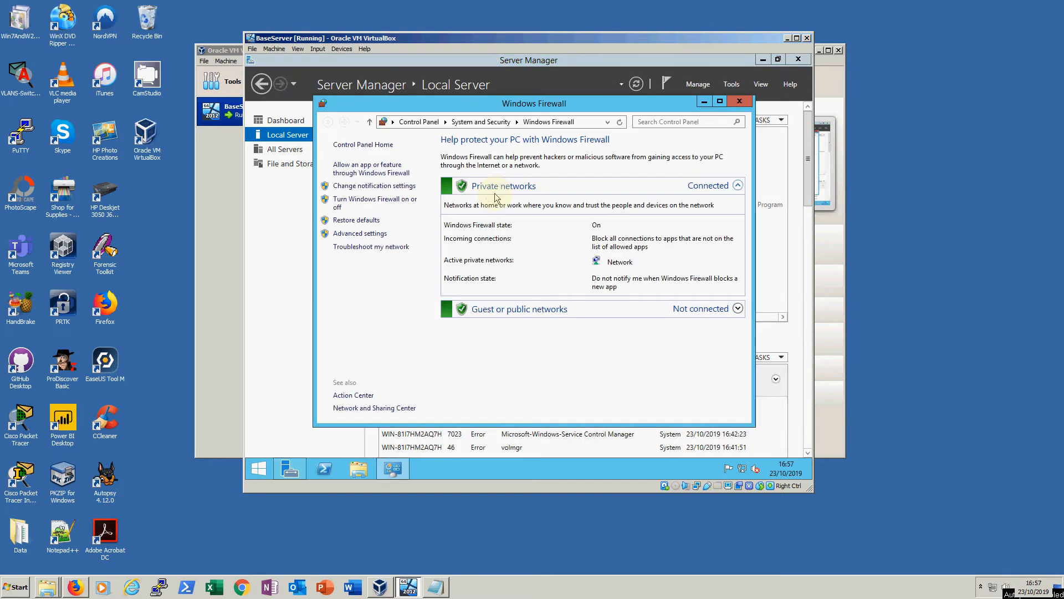
left_click(380, 202)
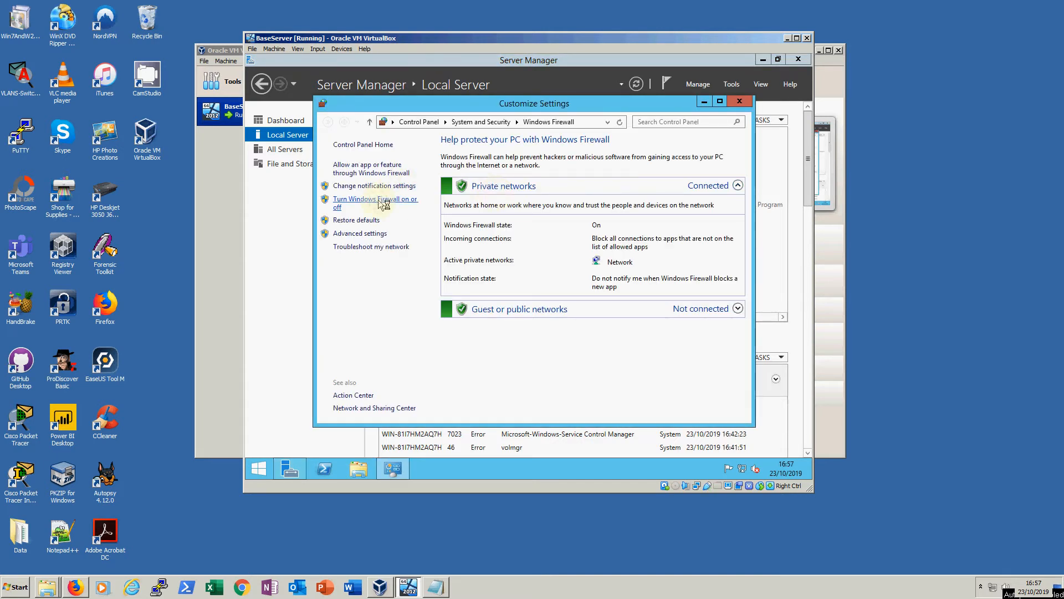
left_click(415, 225)
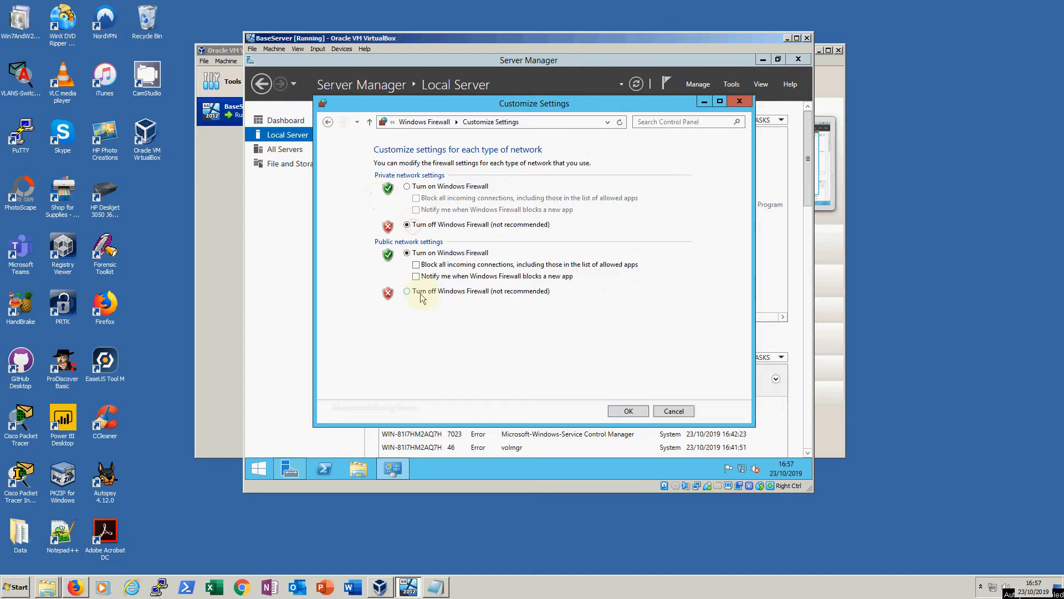
left_click(444, 293)
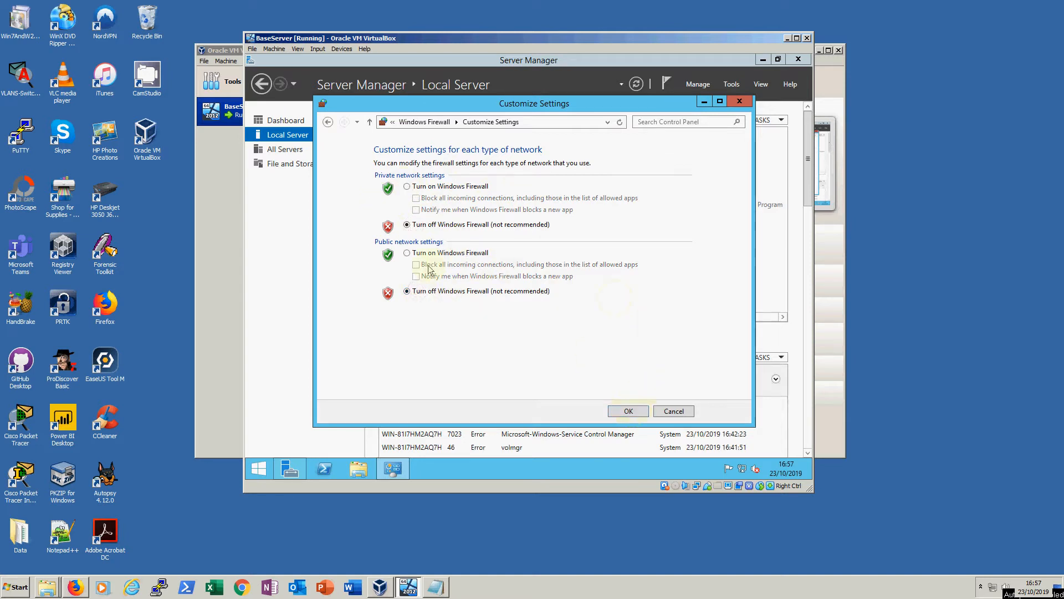
left_click(632, 411)
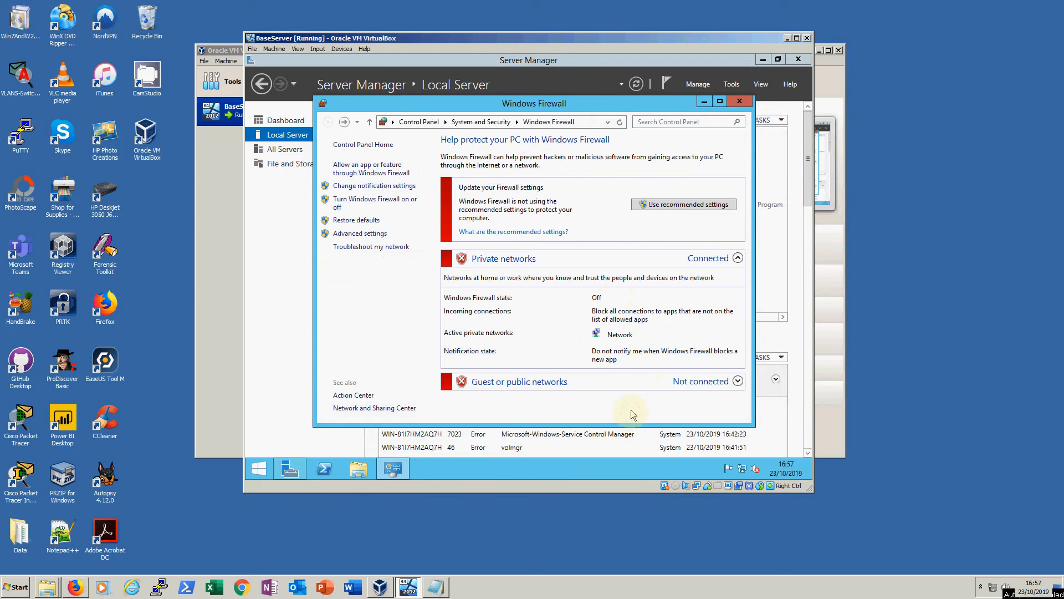
left_click(740, 101)
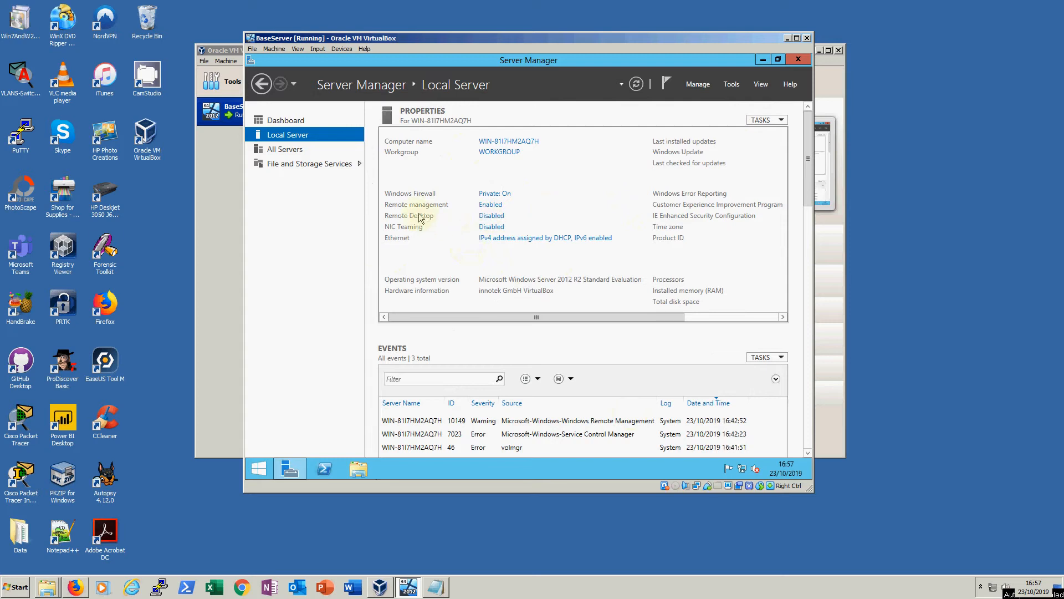
- Allow Remote Desktop connections to the server without requiring Network Level Authentication, and check the permitted remote users
left_click(492, 220)
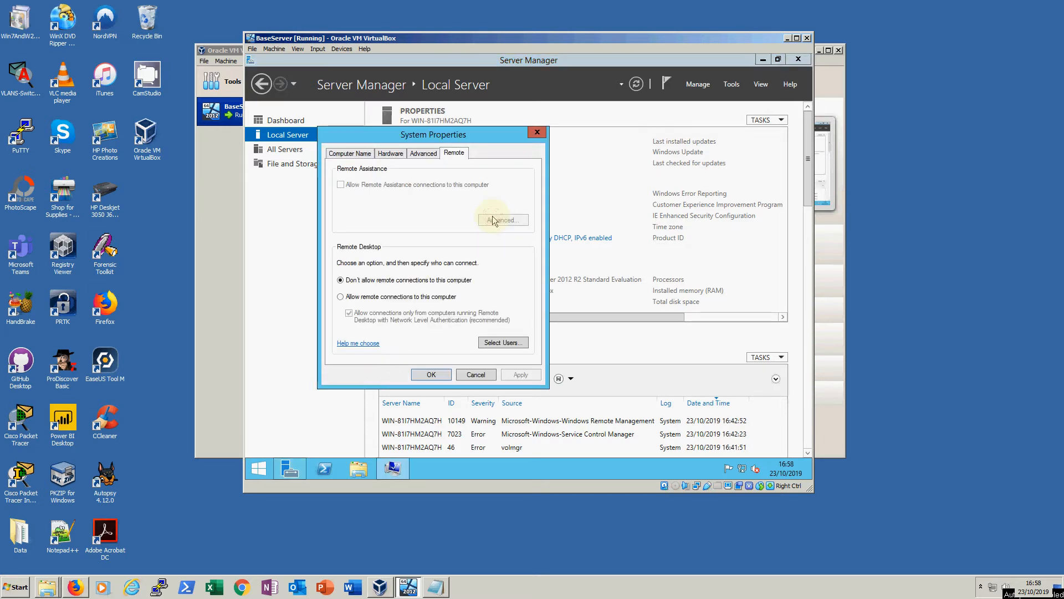
left_click(399, 298)
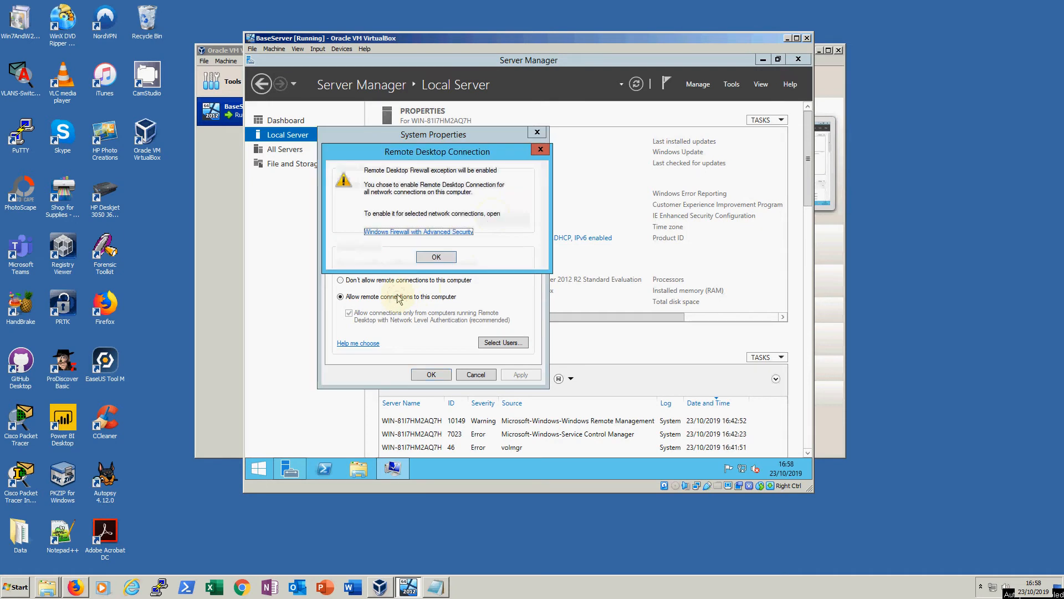
left_click(437, 257)
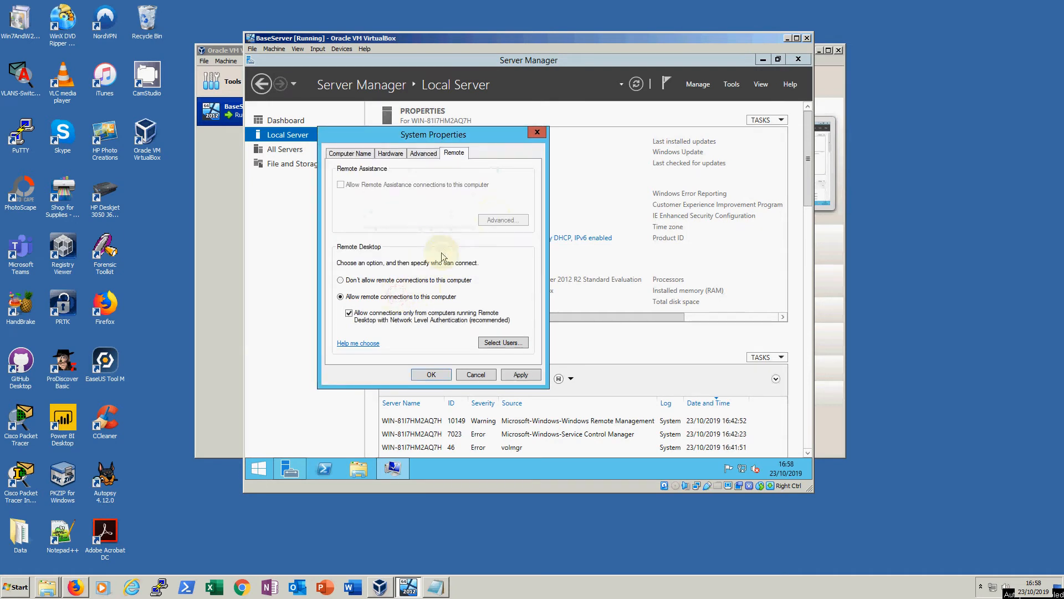
left_click(349, 314)
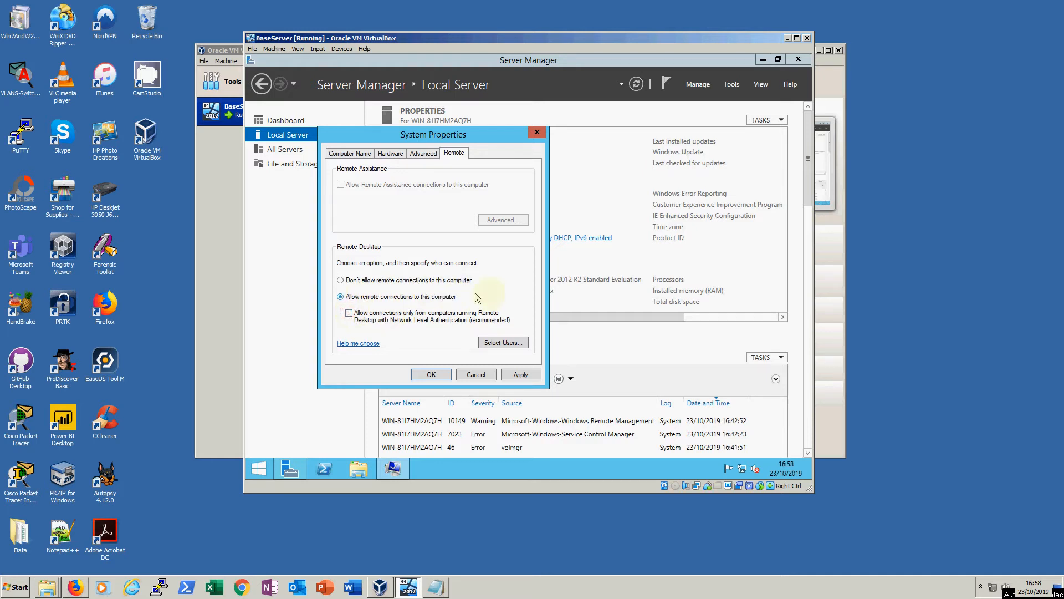
left_click(501, 344)
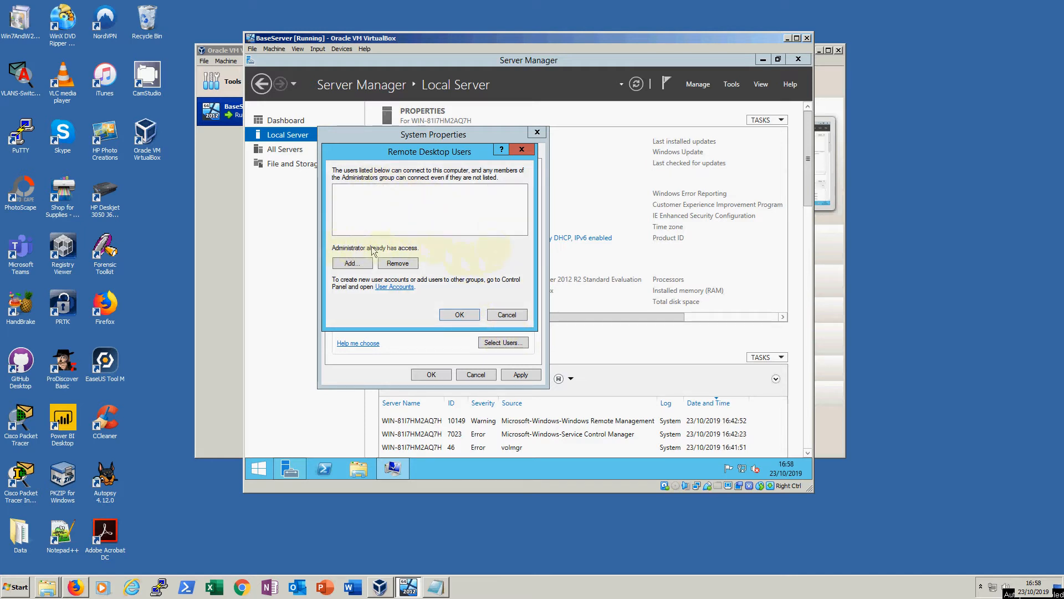
left_click(465, 315)
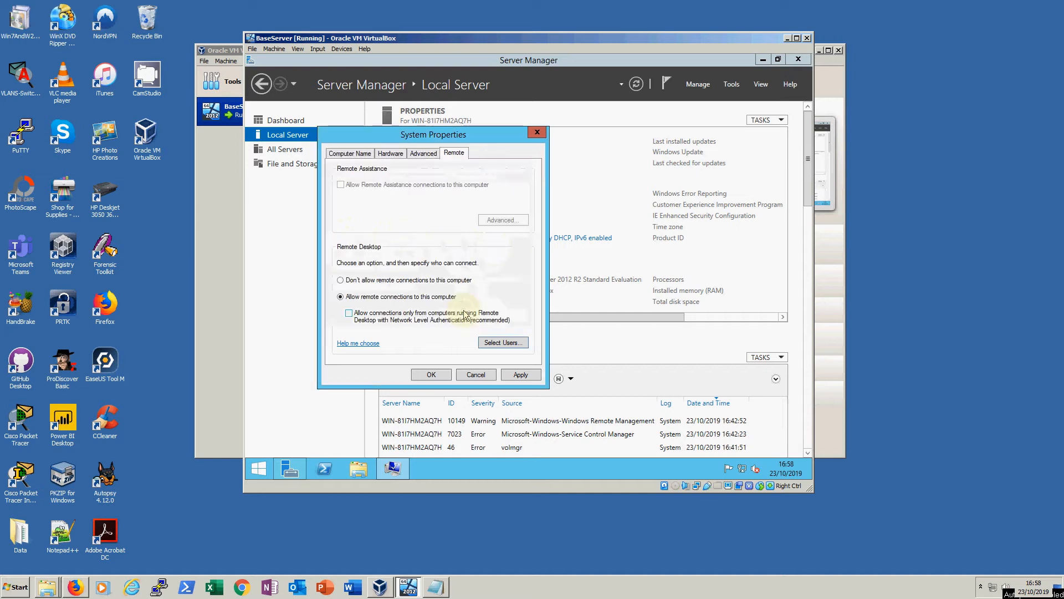
left_click(431, 375)
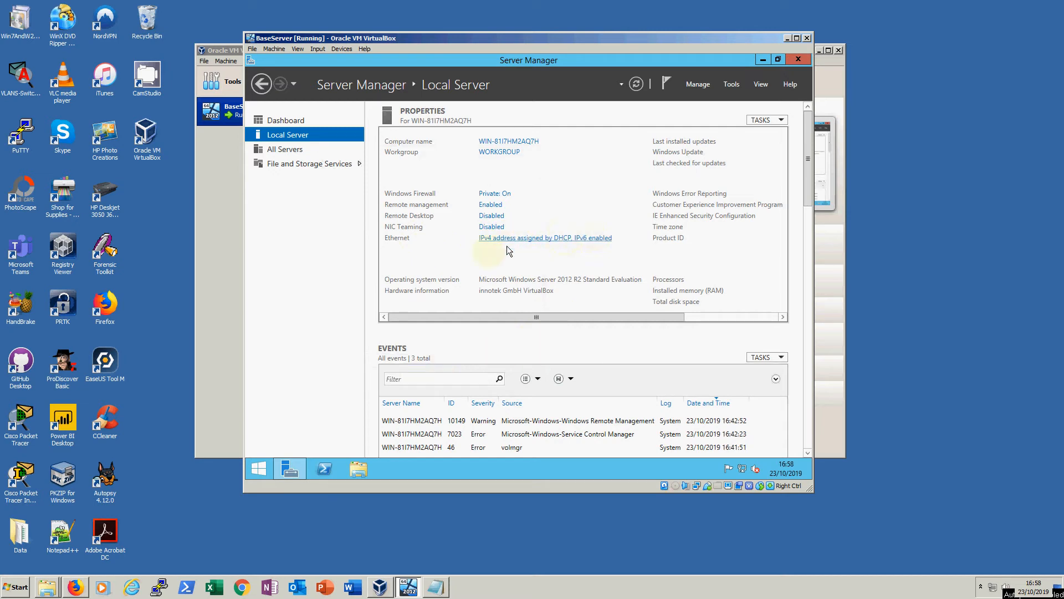
- Run ipconfig /all in an administrator Command Prompt
right_click(262, 470)
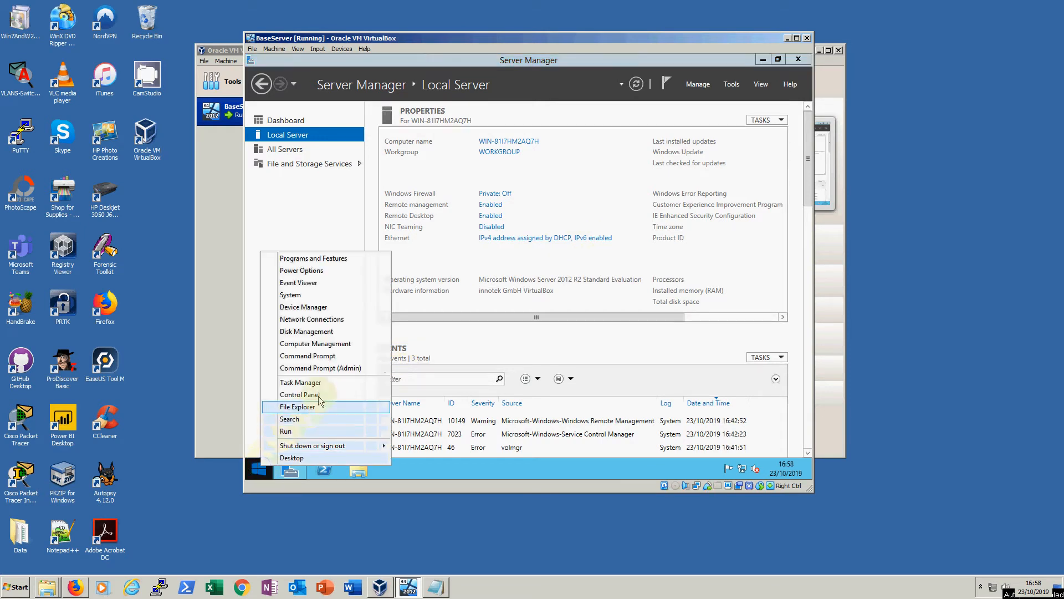
left_click(325, 367)
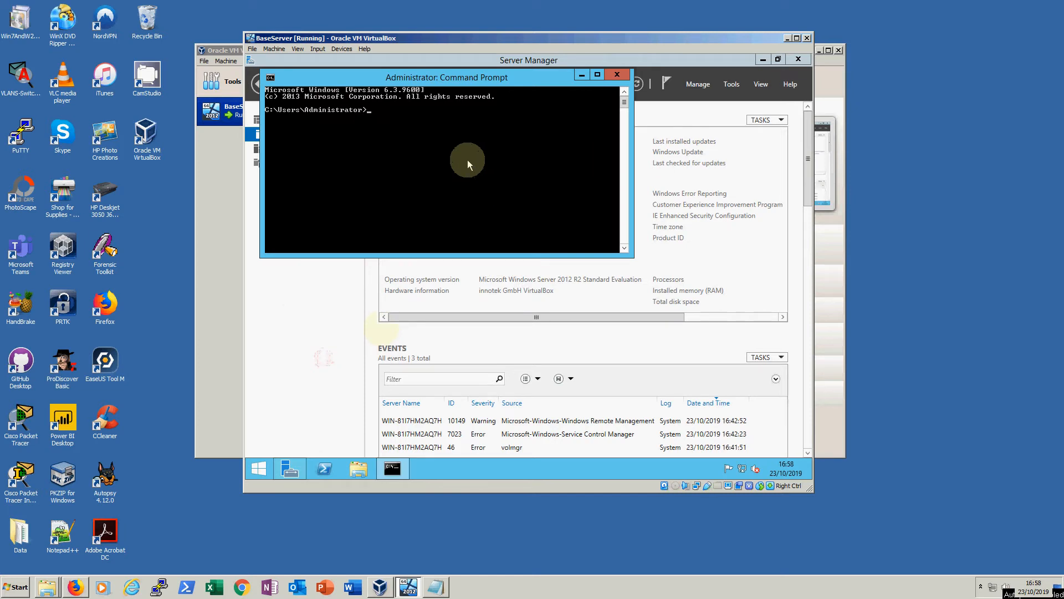
type("ipconfig /all")
key("Return")
- Examine the host name, Ethernet adapter addresses, default gateway and DNS servers in the ipconfig output, and close the Command Prompt
scroll(515, 199, "up", 6)
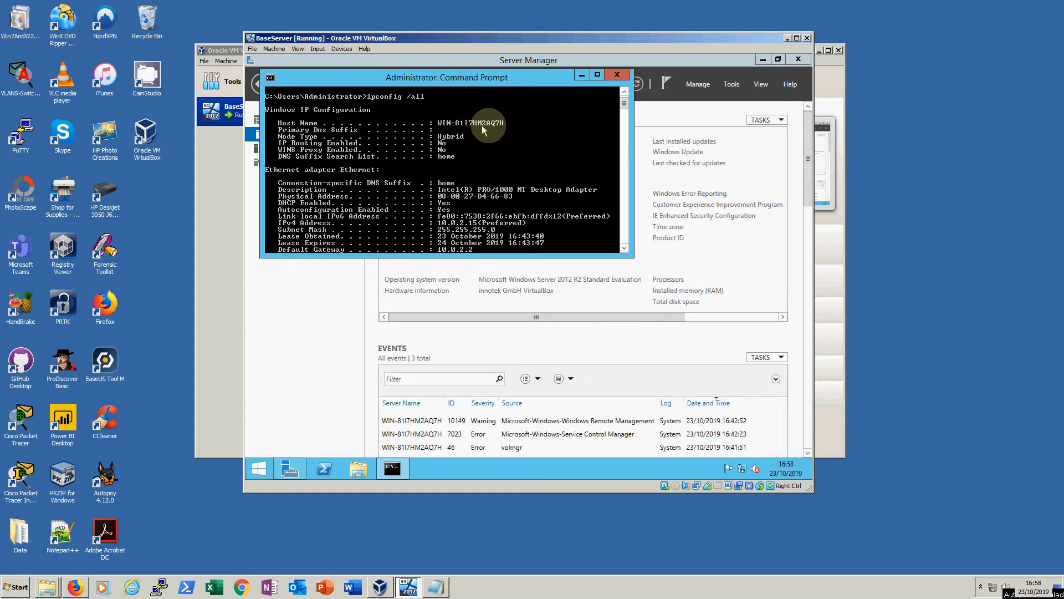
scroll(449, 189, "down", 1)
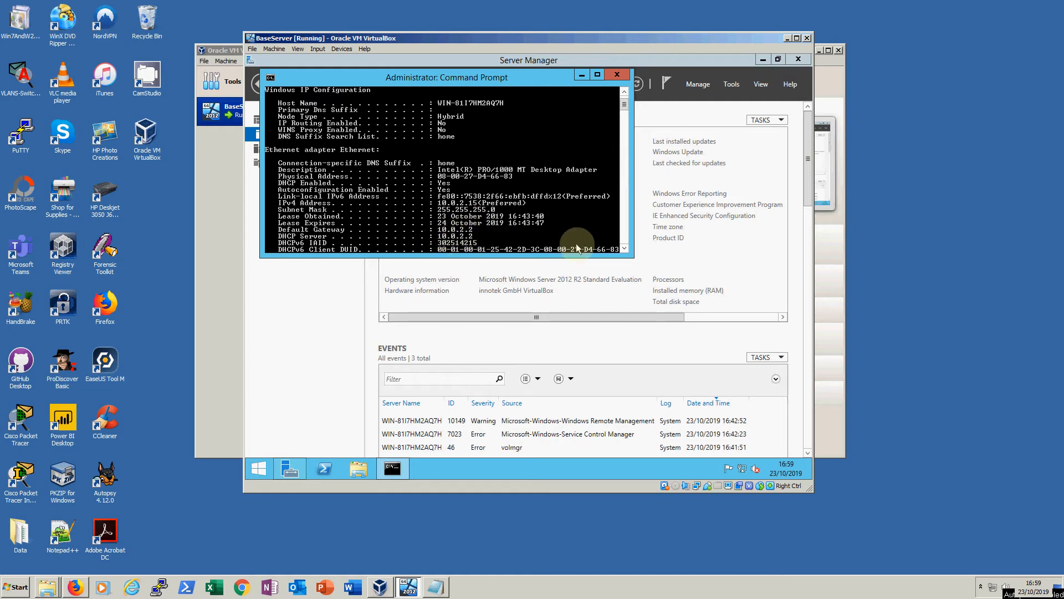
left_click(626, 248)
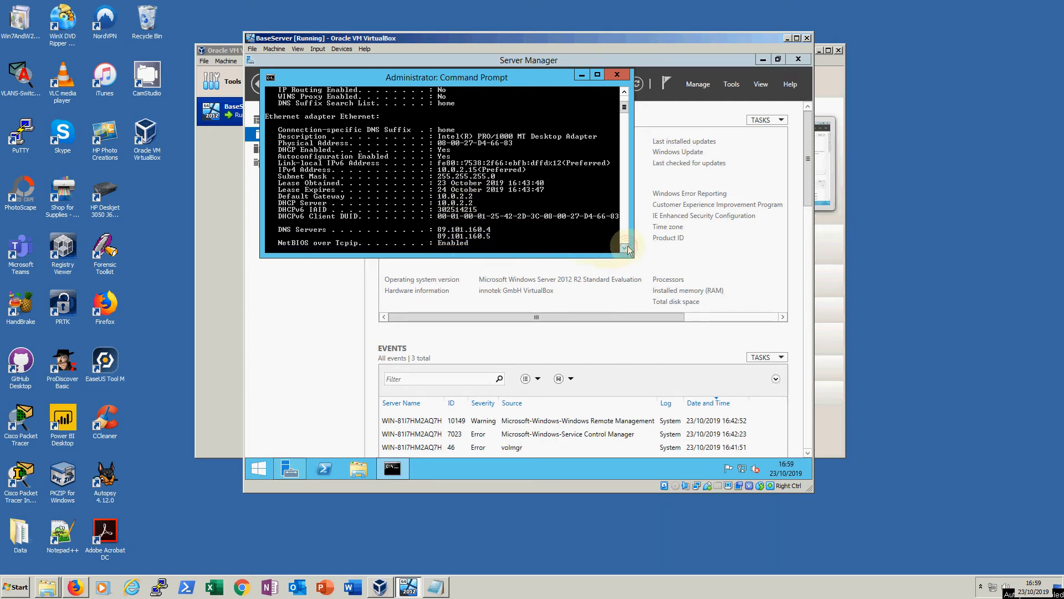
left_click(627, 248)
left_click(627, 247)
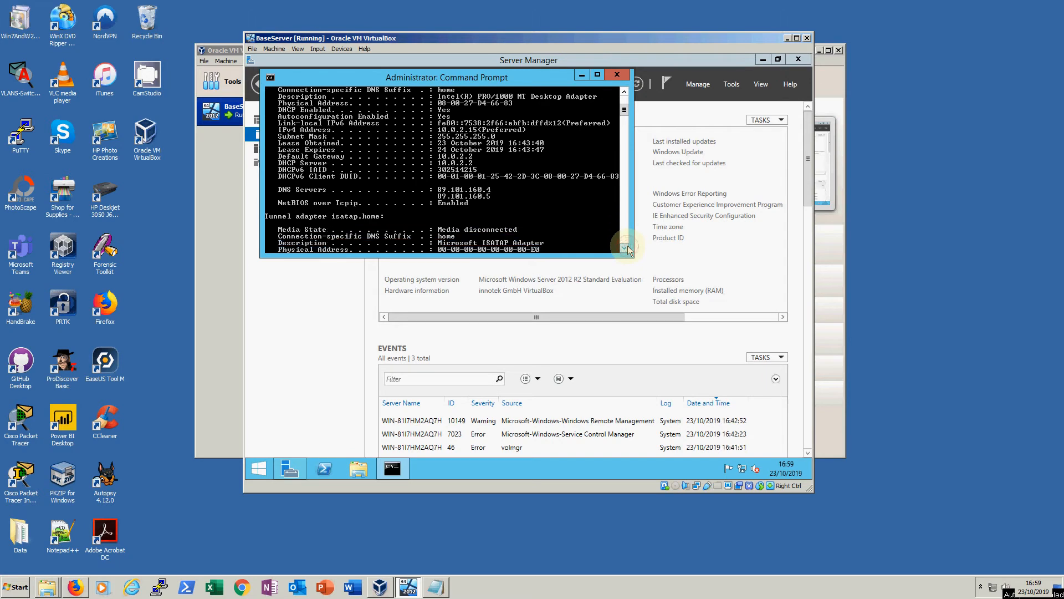
left_click(627, 248)
left_click(627, 248)
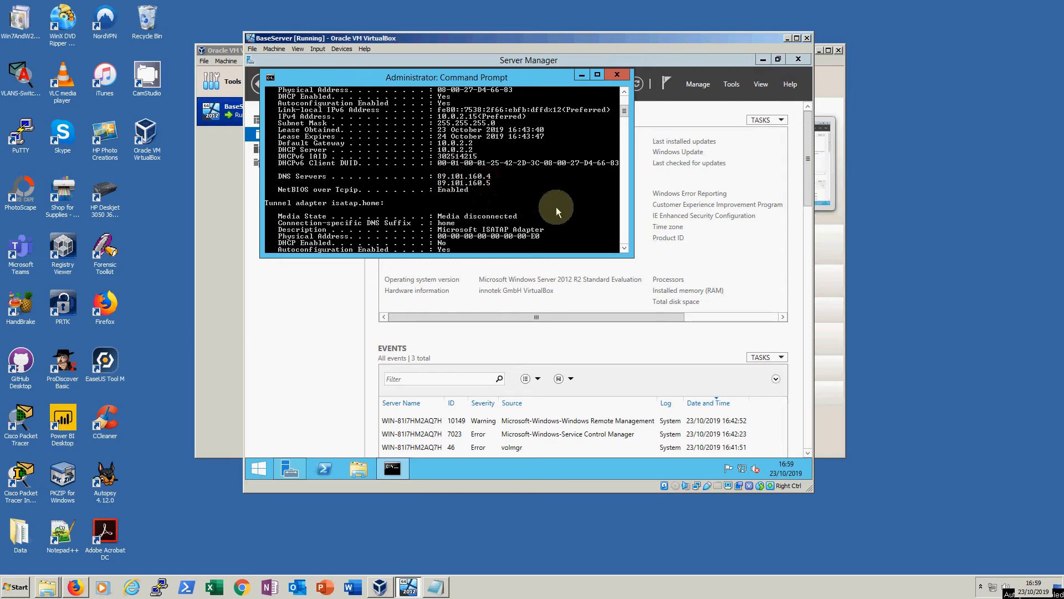
scroll(556, 207, "down", 1)
scroll(556, 207, "up", 5)
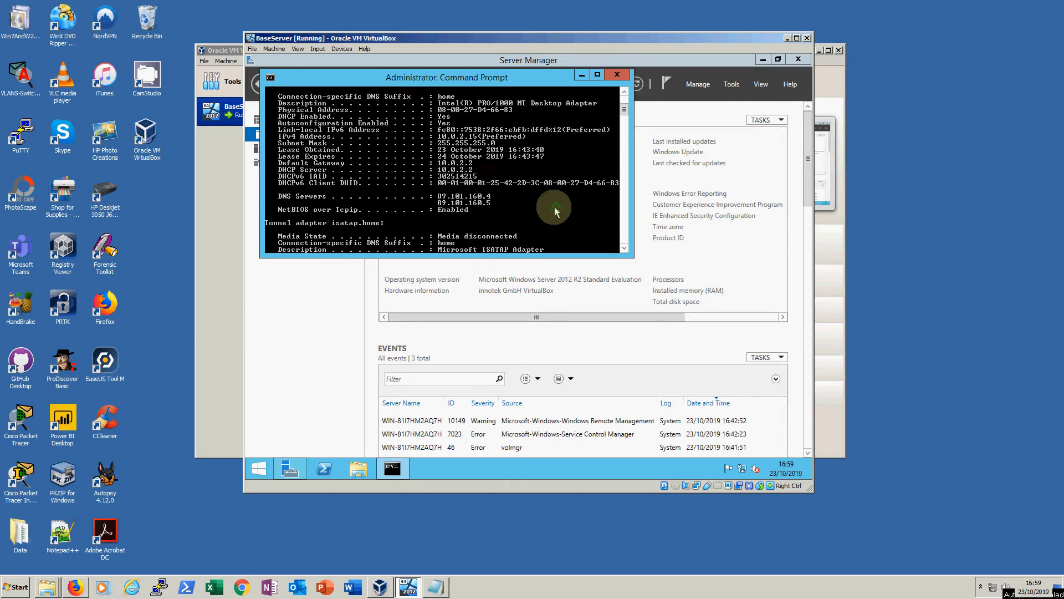
left_click(617, 75)
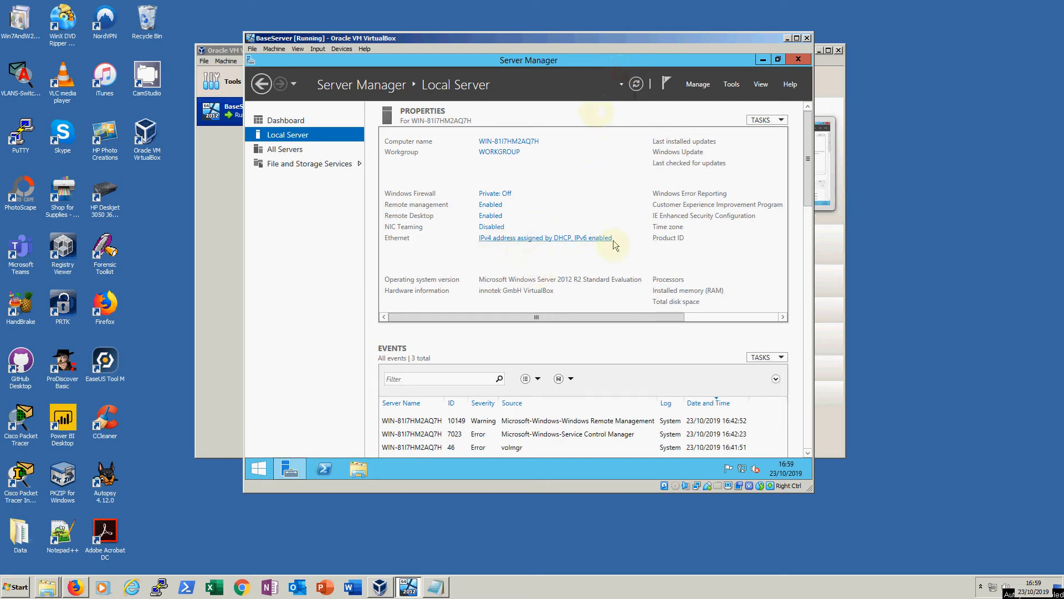
- Turn on automatic updates in the local server's Windows Update settings
left_click(517, 314)
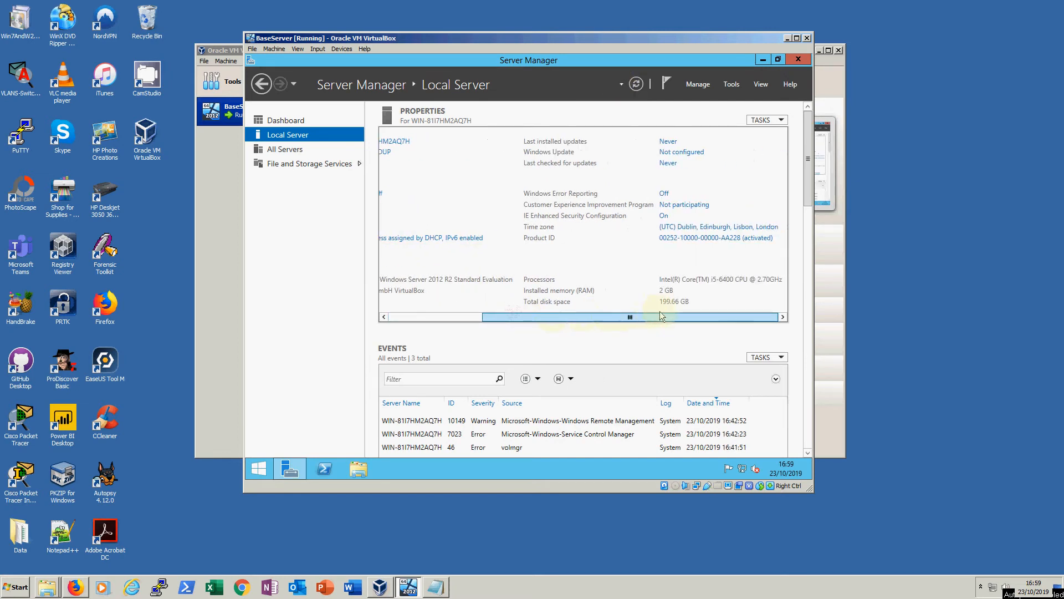
left_click(677, 153)
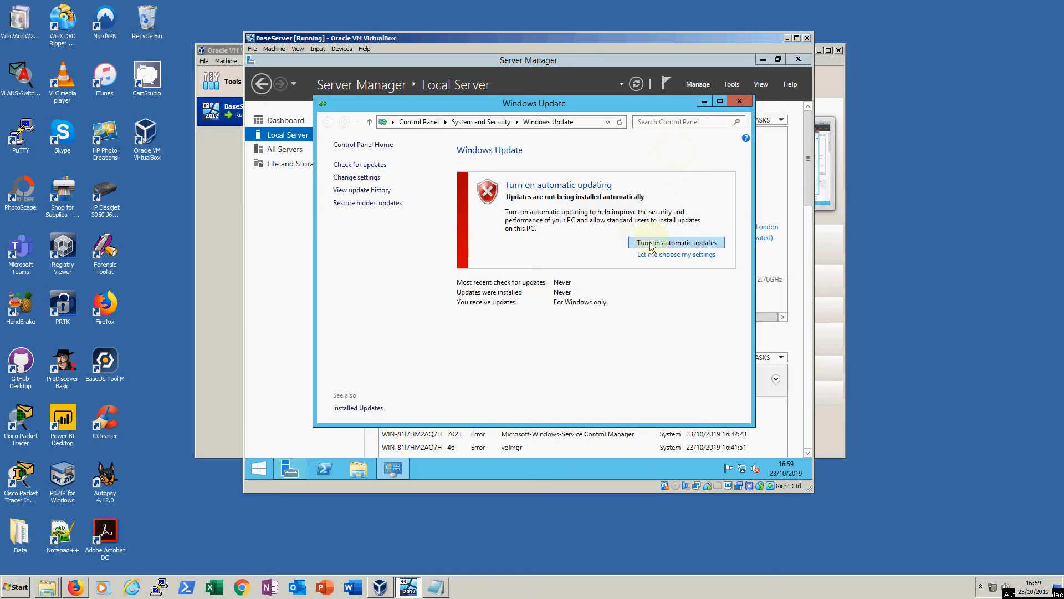
left_click(652, 242)
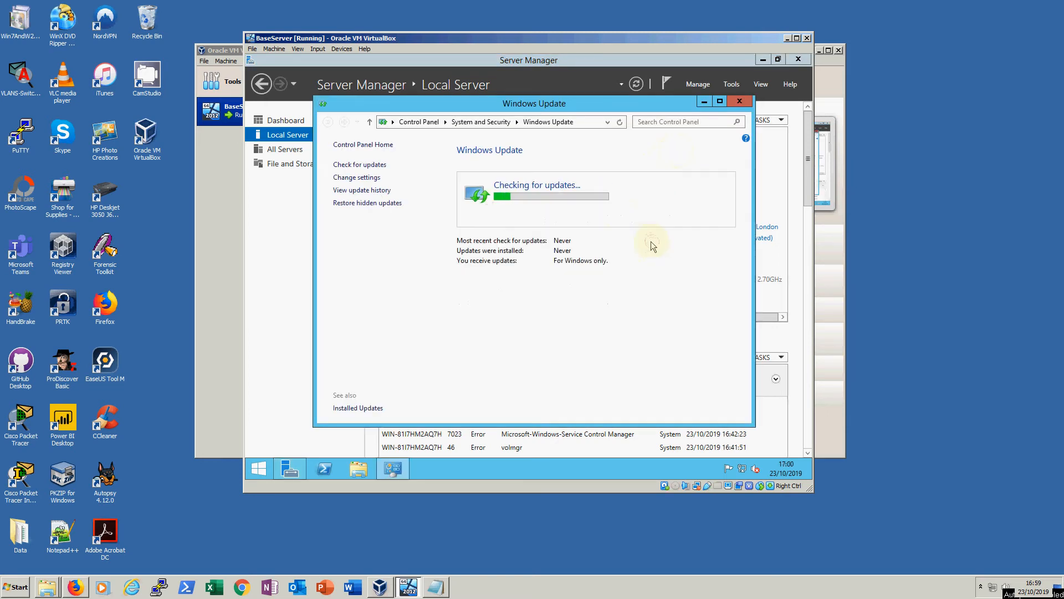
- Turn off Internet Explorer Enhanced Security Configuration for both administrators and users on the local server
left_click(702, 102)
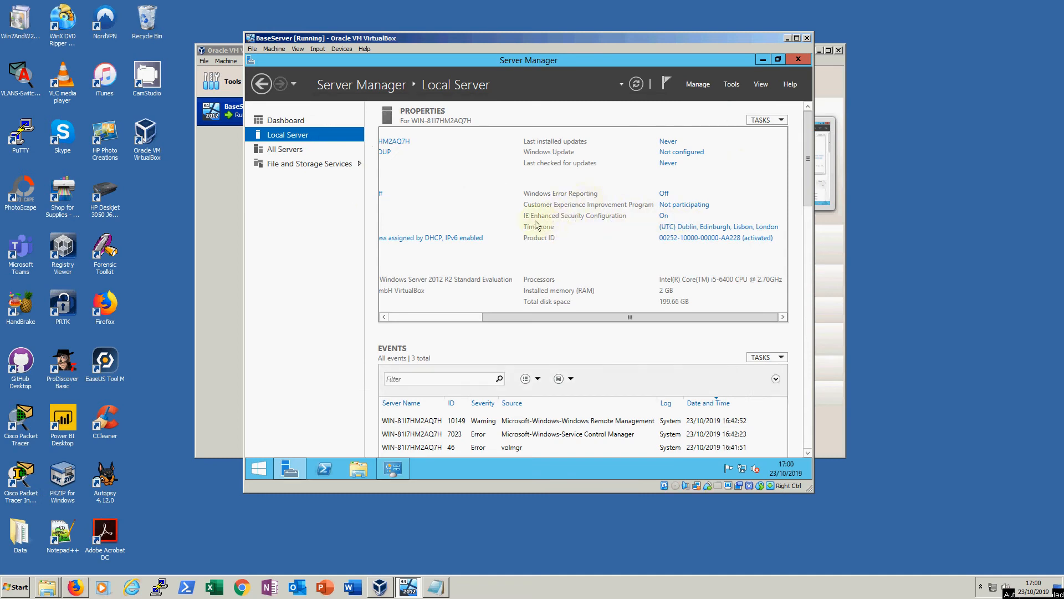
left_click(664, 217)
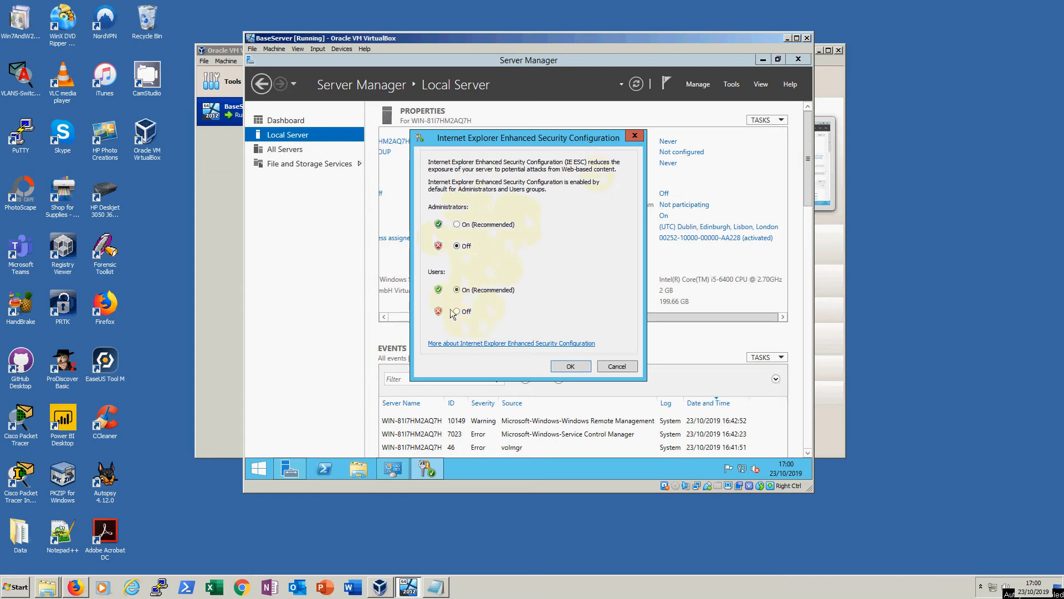
left_click(570, 367)
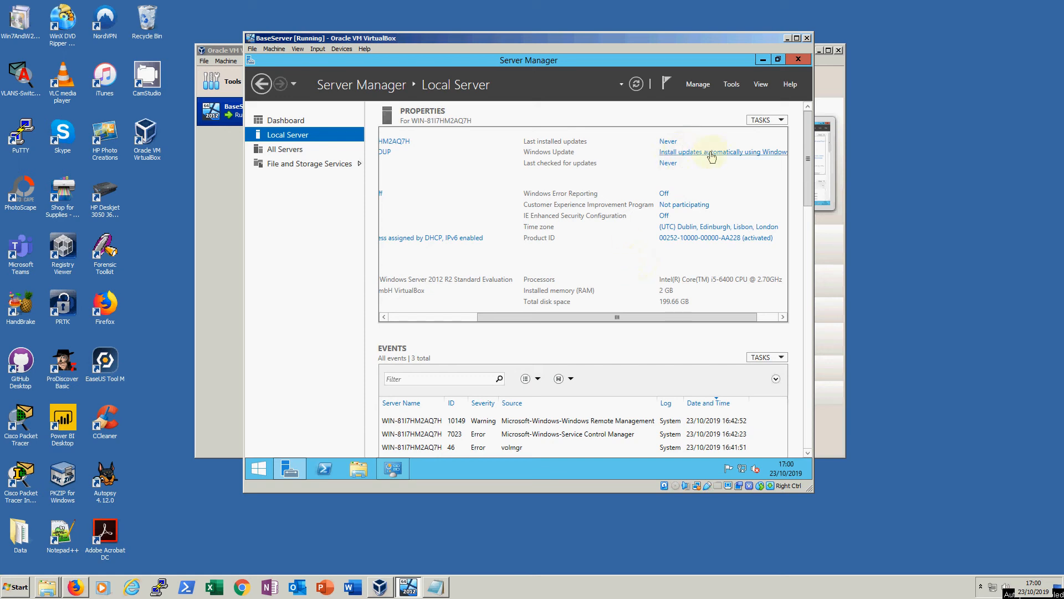
- Check the progress of the update search in Windows Update, close it, and refresh and review the local server's properties
left_click(672, 153)
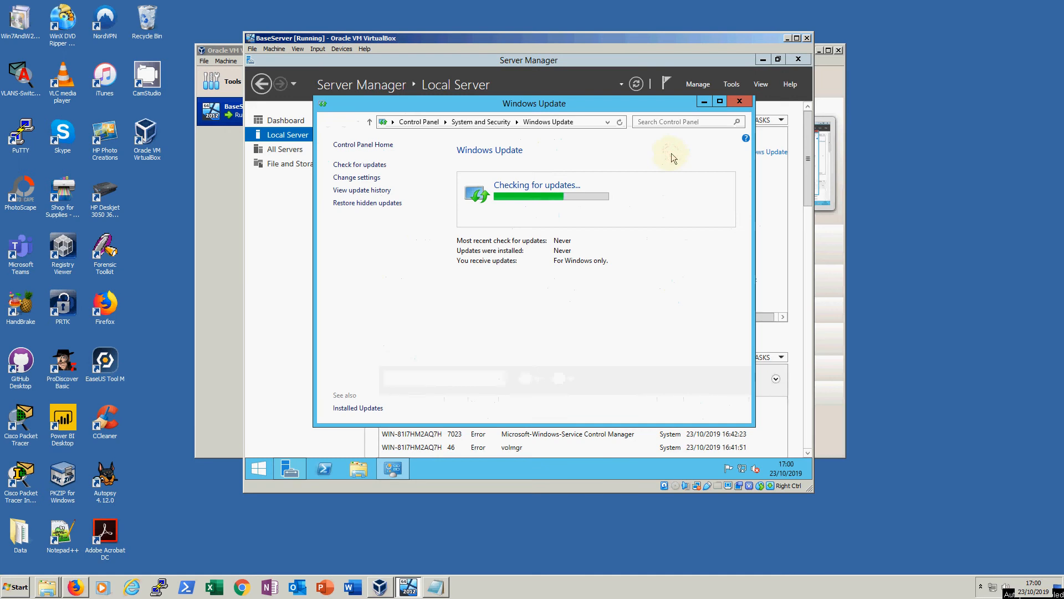
left_click(740, 102)
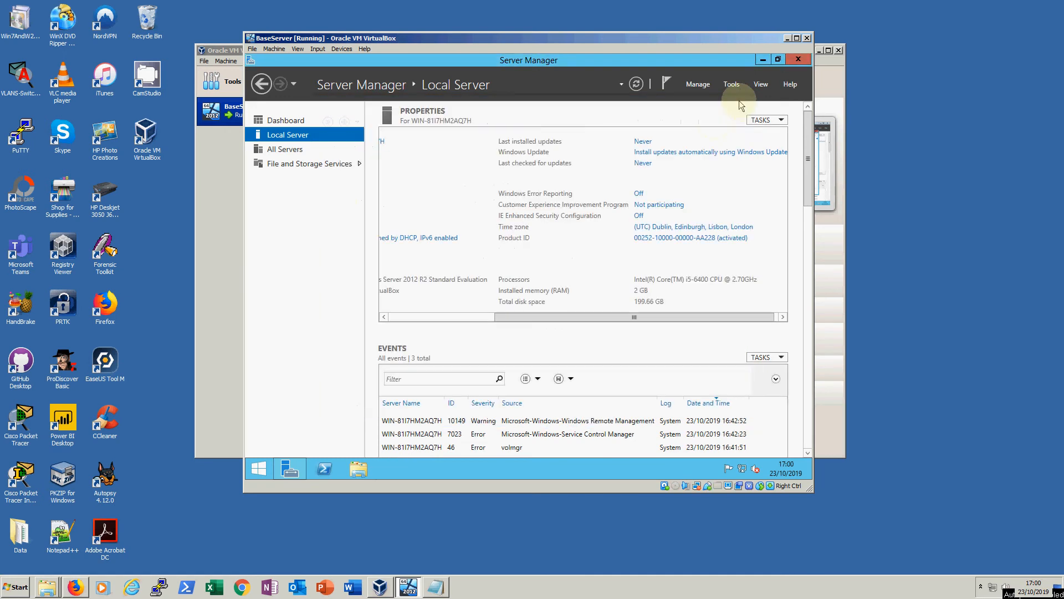
left_click(633, 84)
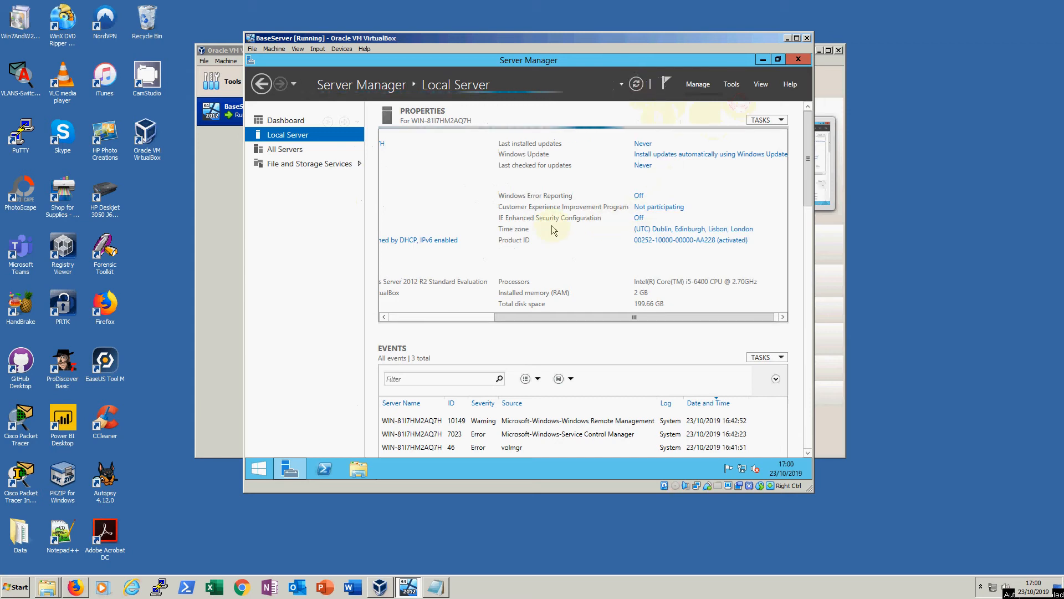
left_click_drag(585, 314, 449, 321)
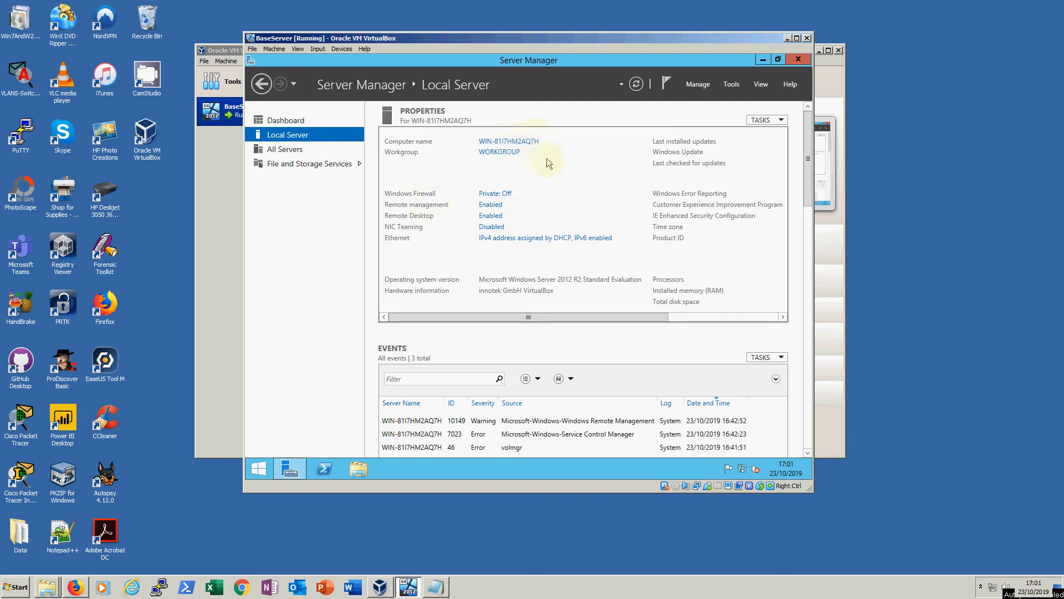
- Restart the server, giving Other (Unplanned) as the reason
right_click(259, 467)
mouse_move(355, 442)
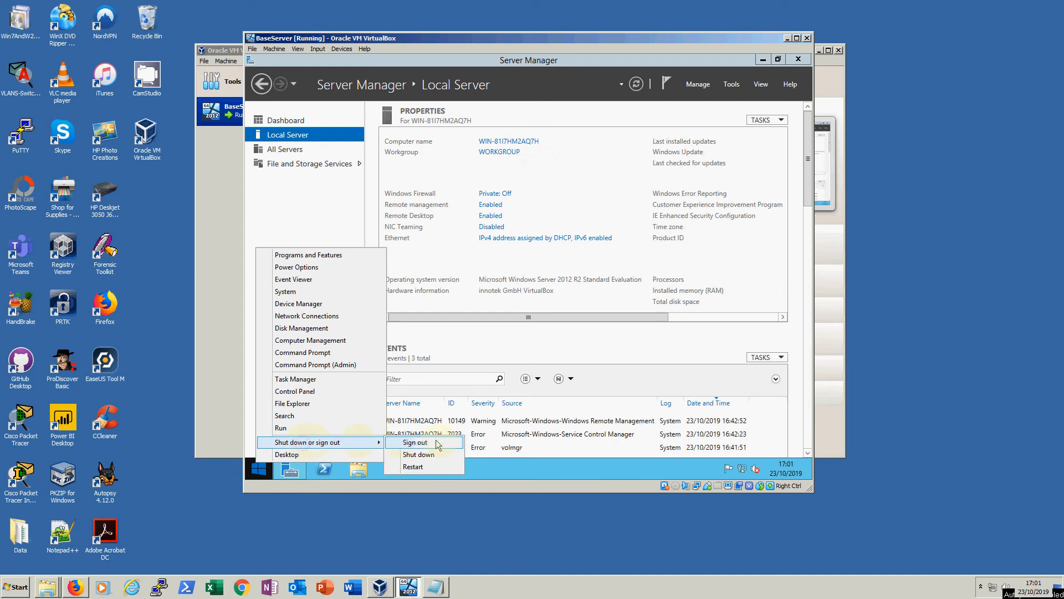
left_click(419, 466)
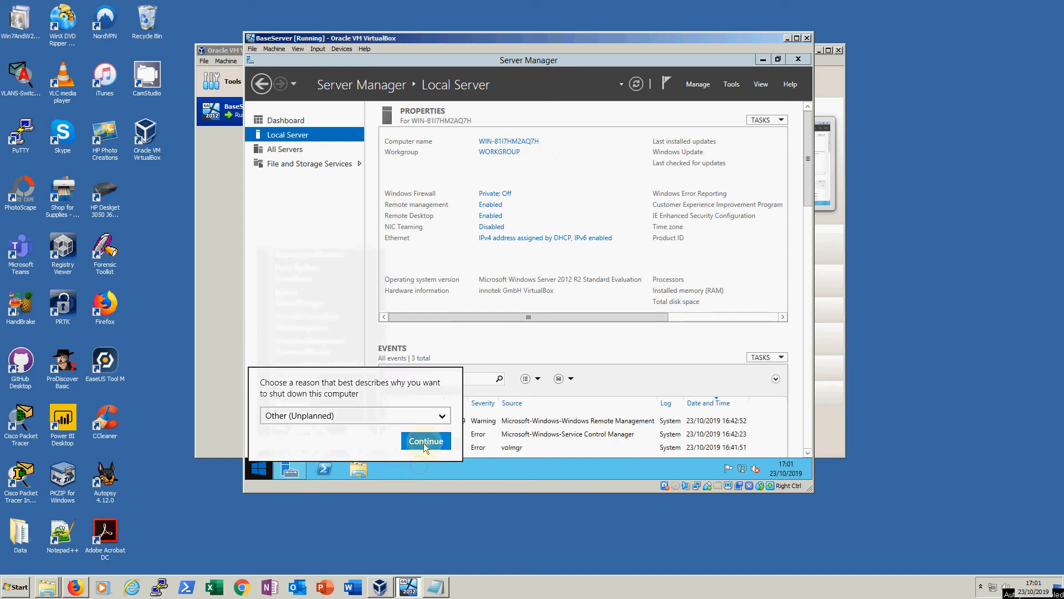
left_click(426, 441)
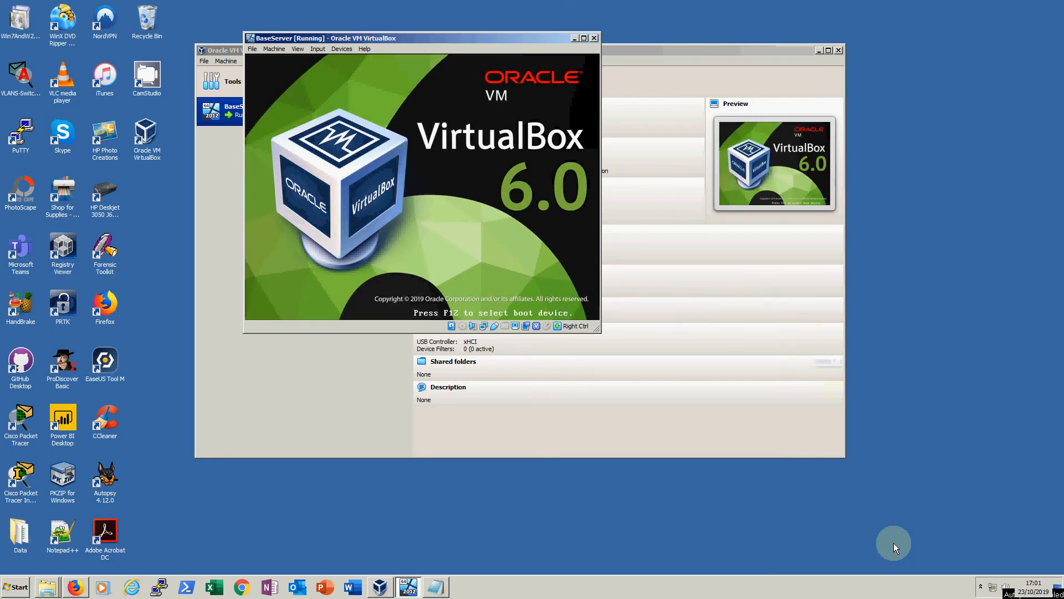
left_click(986, 587)
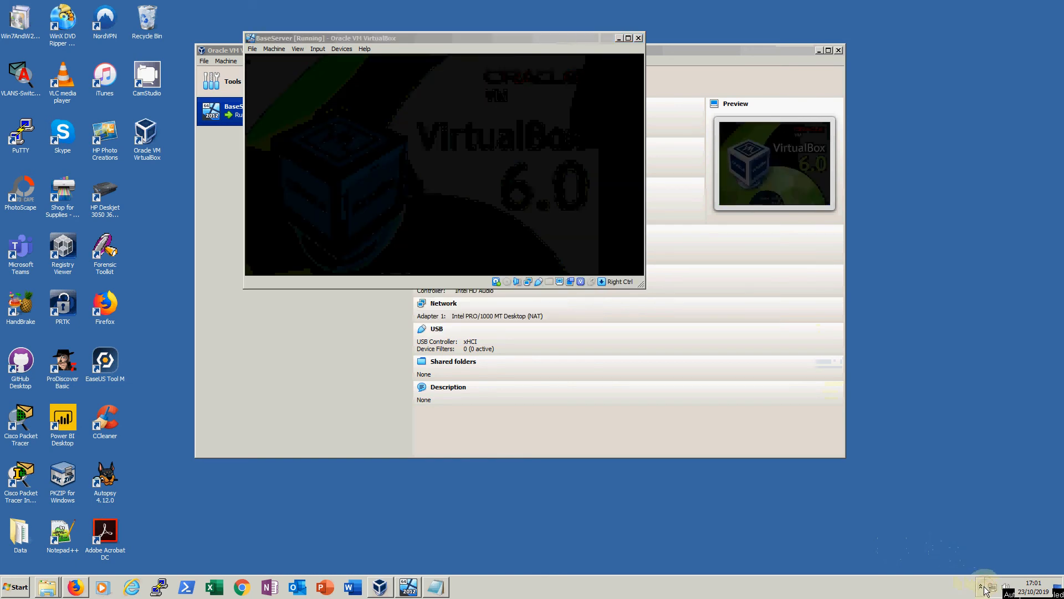
left_click(981, 588)
left_click(988, 539)
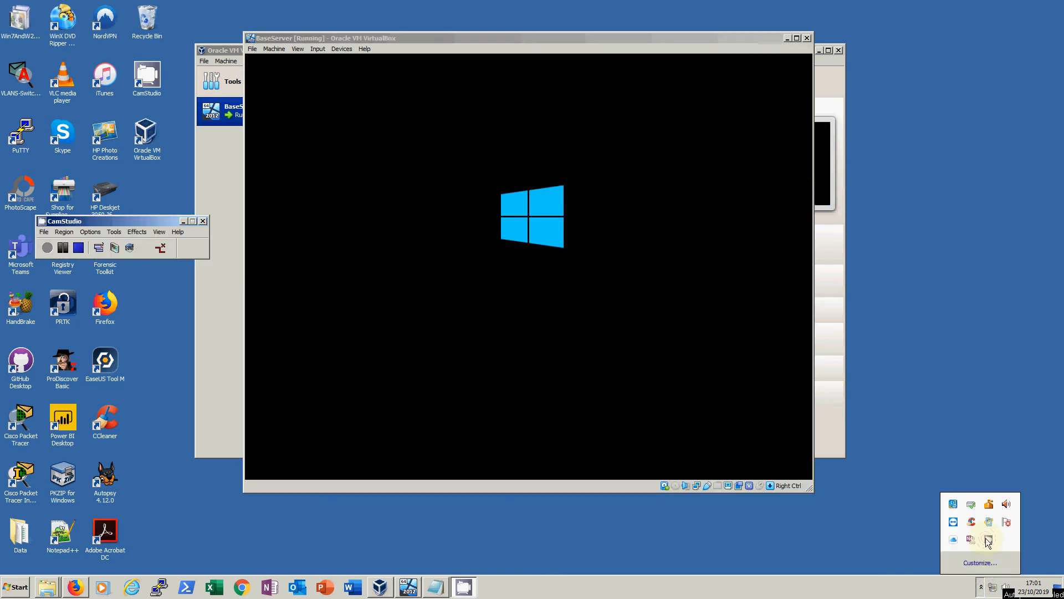
left_click(990, 541)
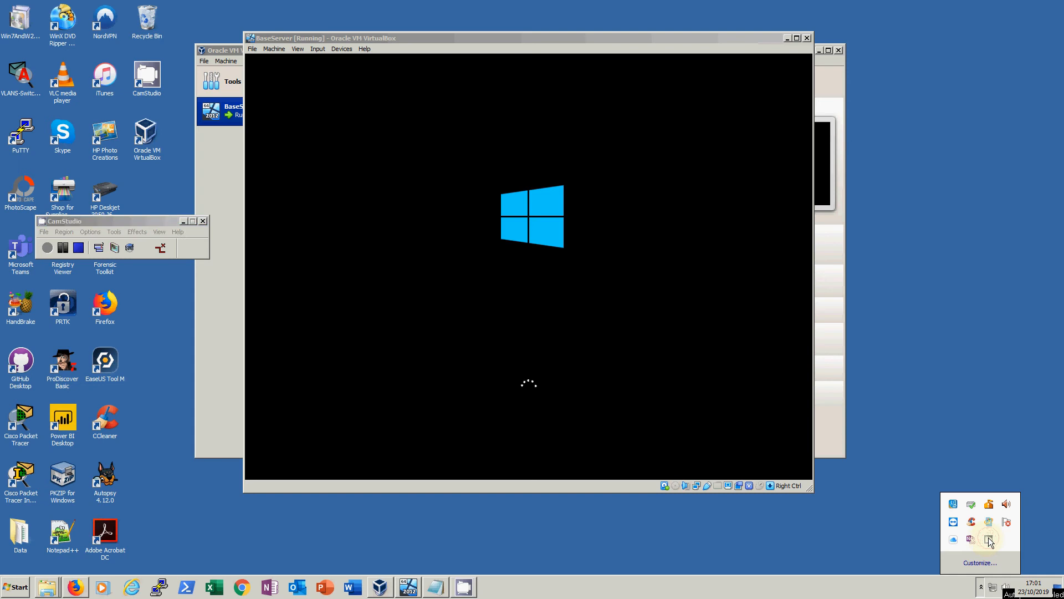
left_click(63, 248)
left_click(47, 248)
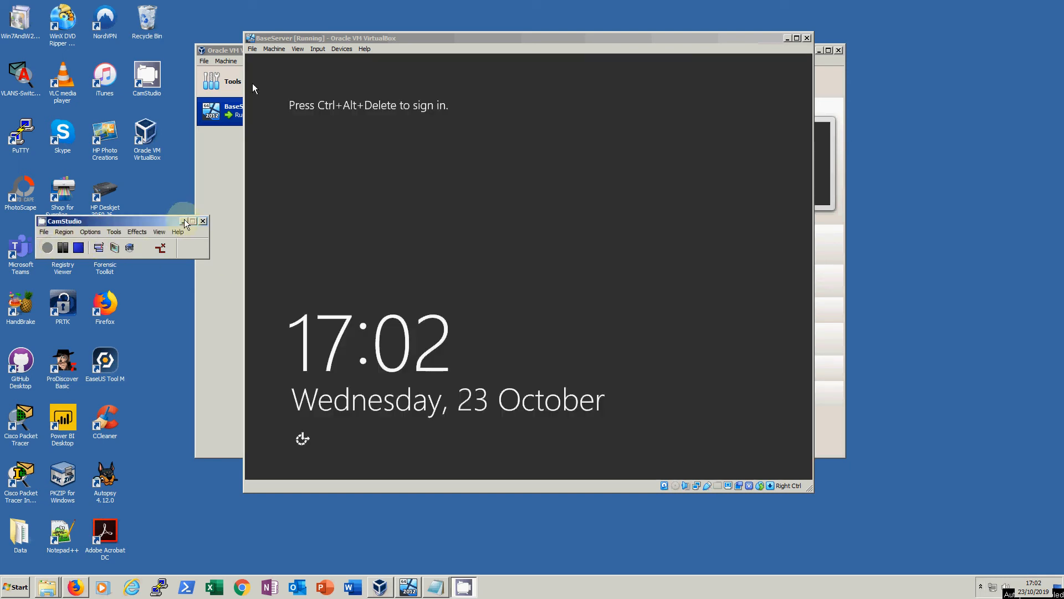
left_click(183, 221)
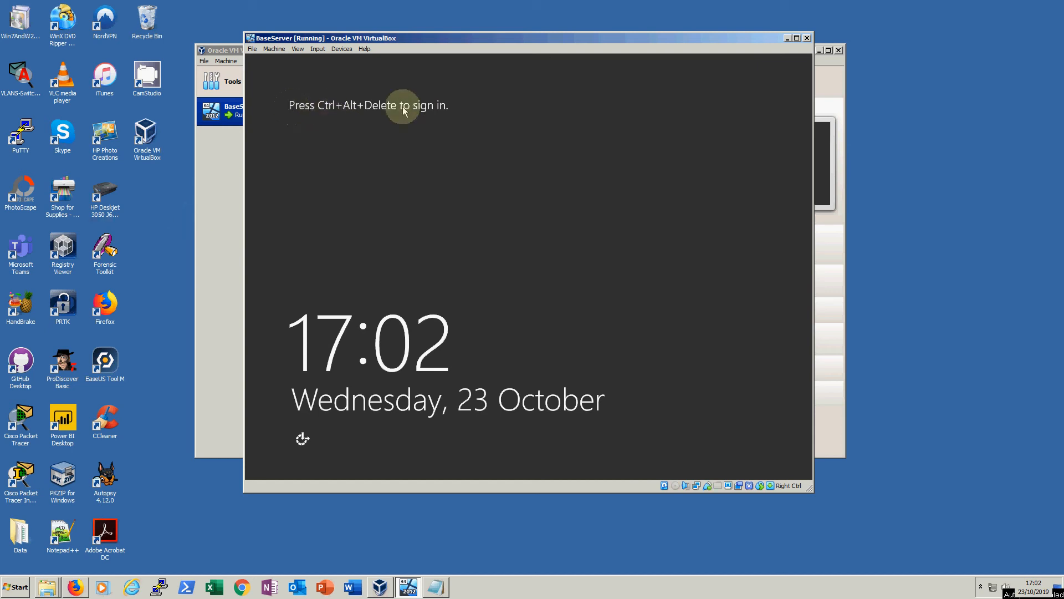
- Send Ctrl-Alt-Del to the virtual machine and sign in as Administrator with the account password
left_click(317, 49)
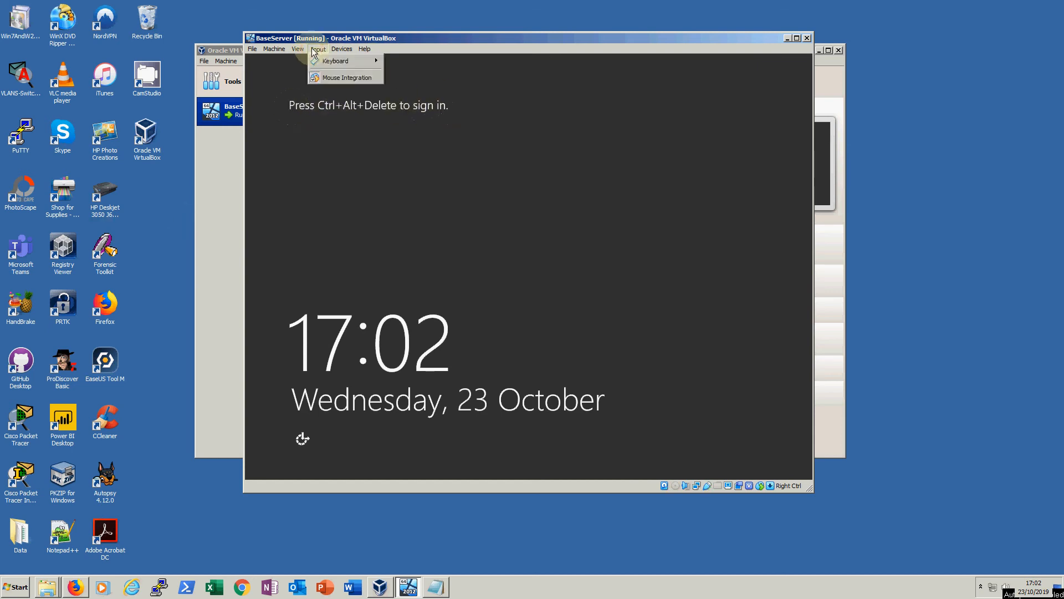
mouse_move(332, 61)
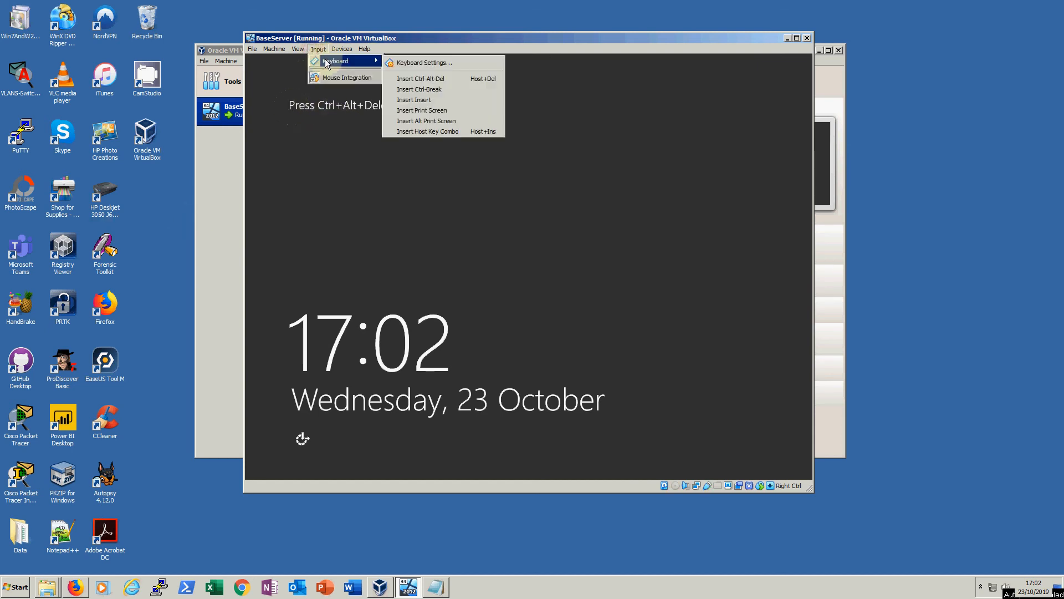
left_click(442, 80)
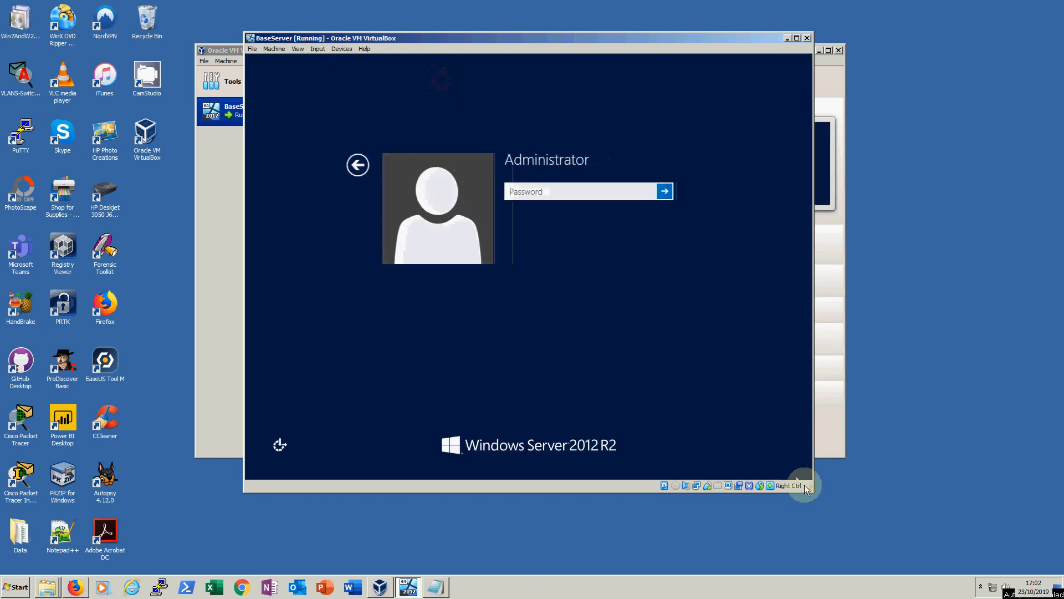
left_click(558, 193)
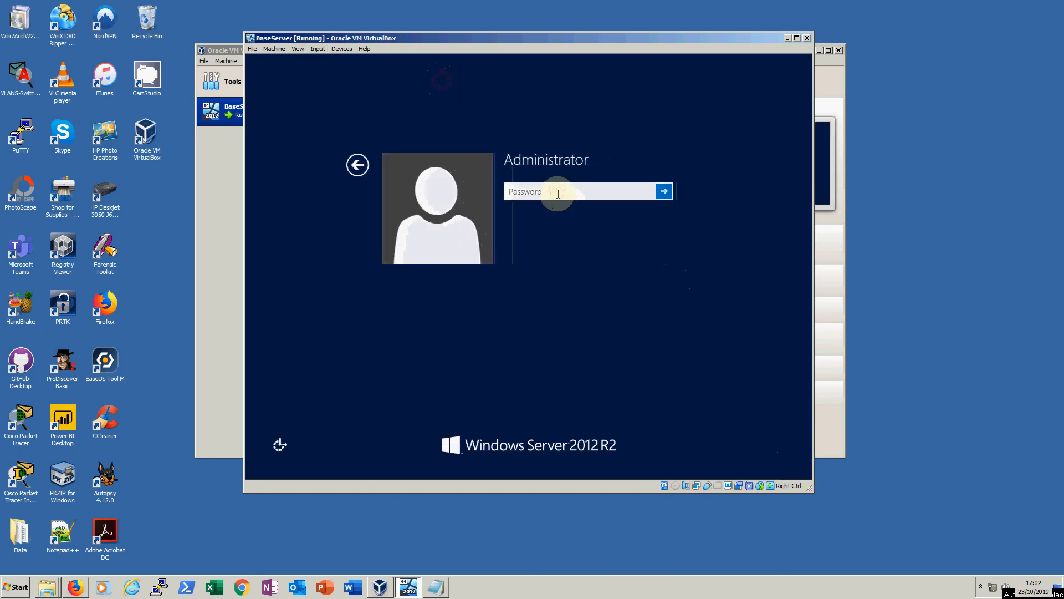
type("••")
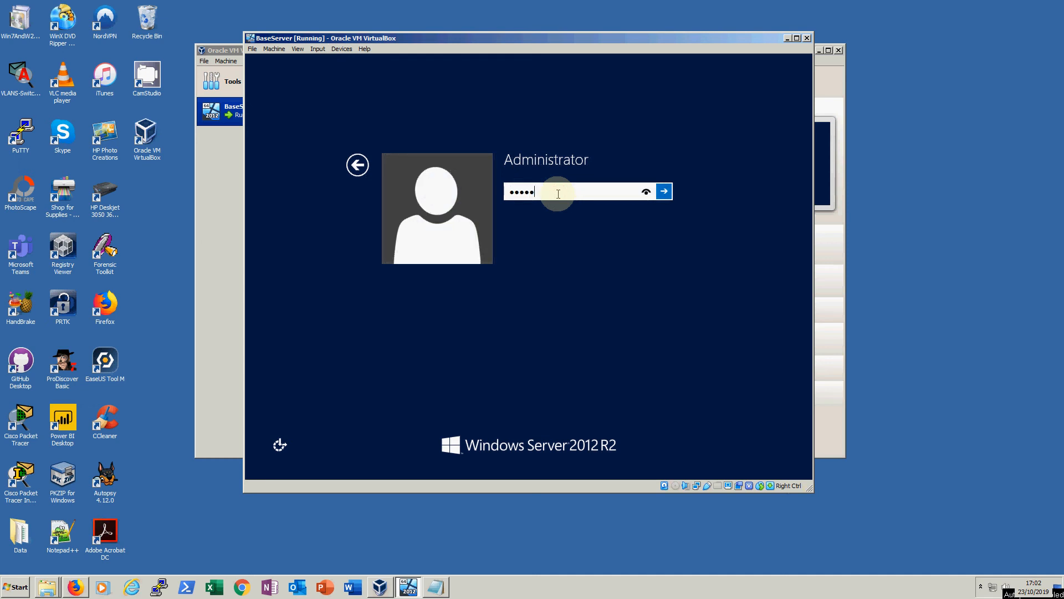
key("Return")
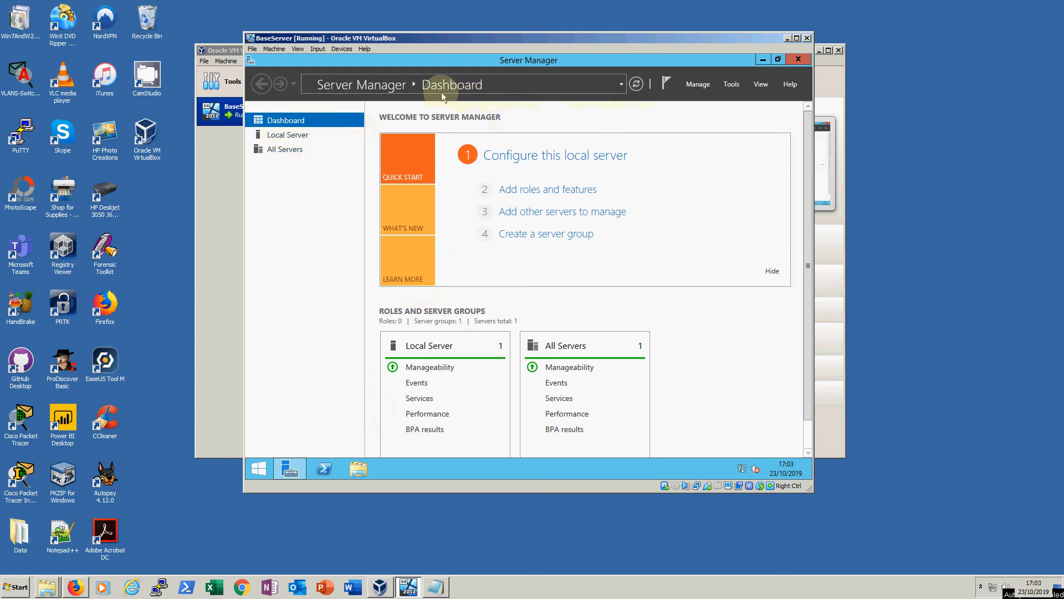
- Review the local server's properties and start a new check for updates in Windows Update
left_click(288, 136)
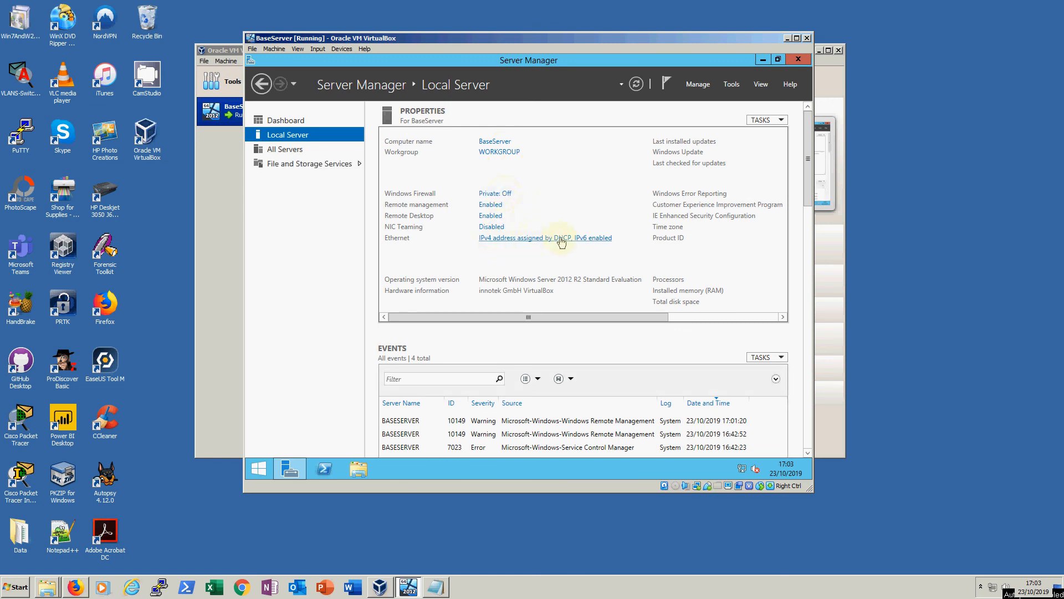
left_click_drag(536, 315, 665, 322)
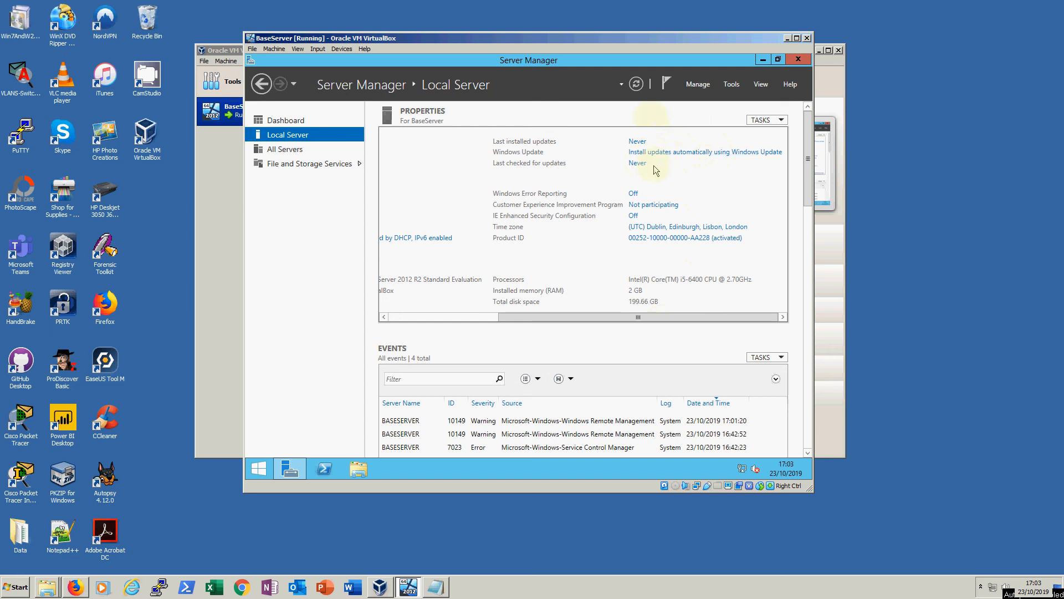
left_click(638, 142)
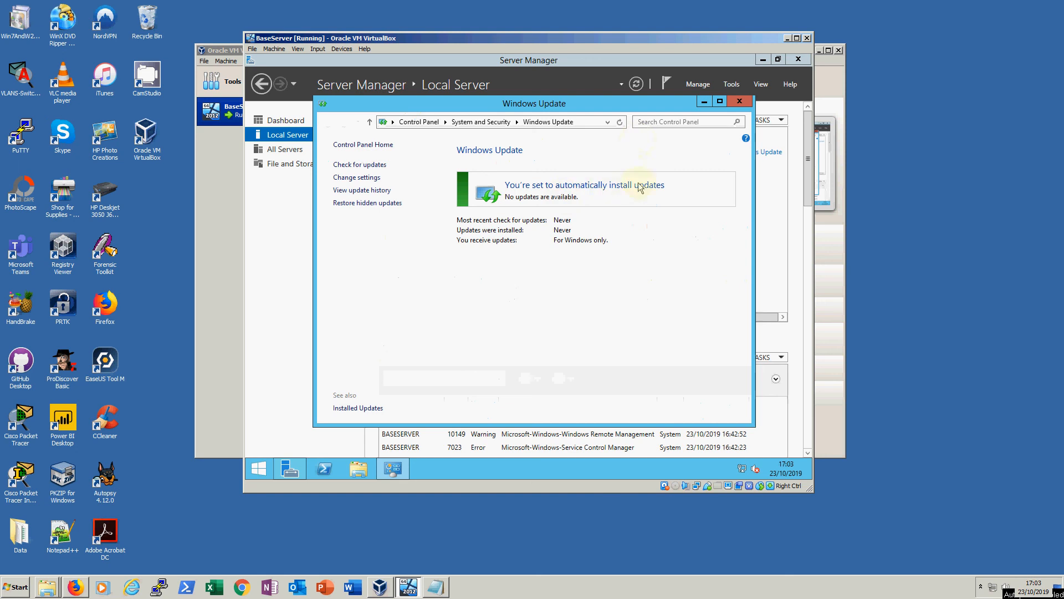
left_click(370, 167)
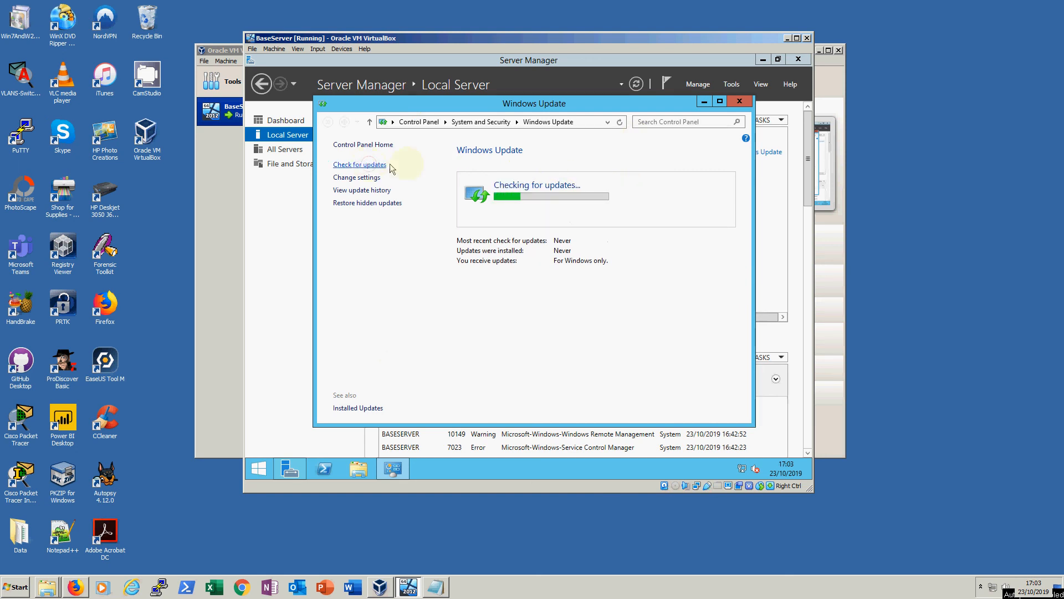
left_click(707, 108)
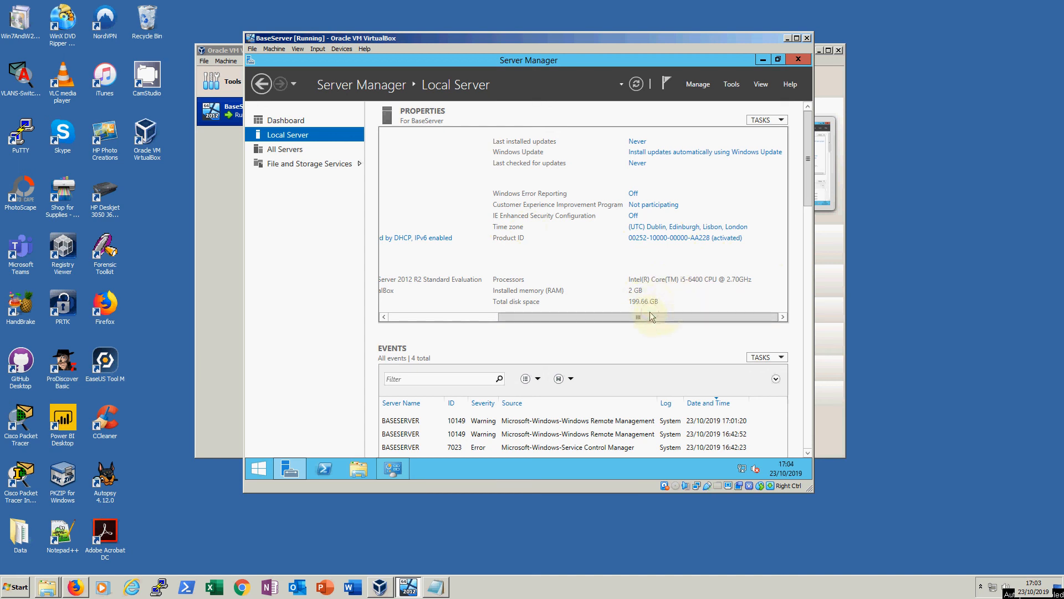
left_click_drag(592, 318, 451, 311)
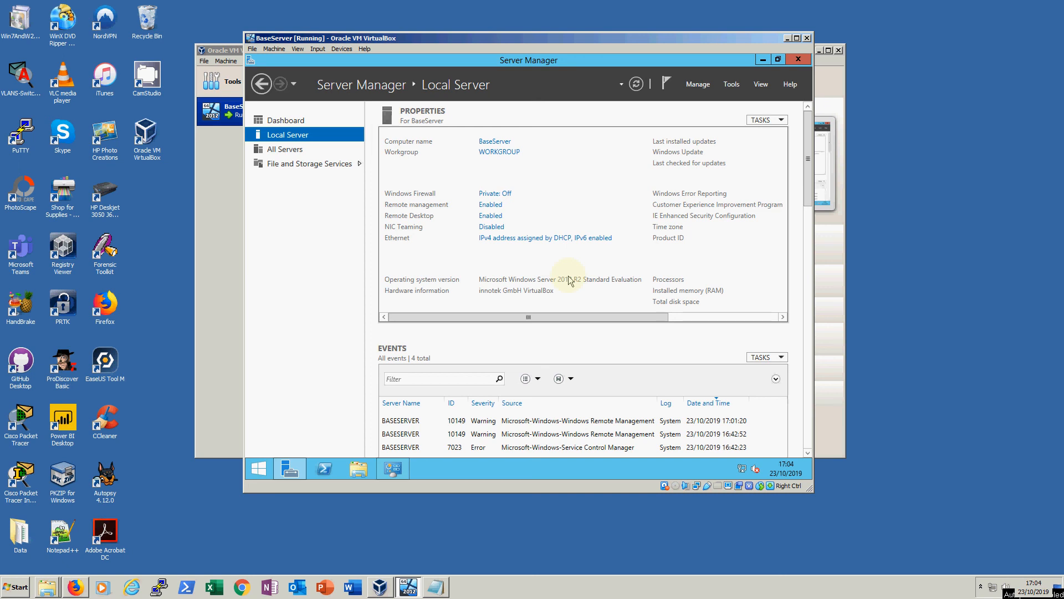
mouse_move(1019, 579)
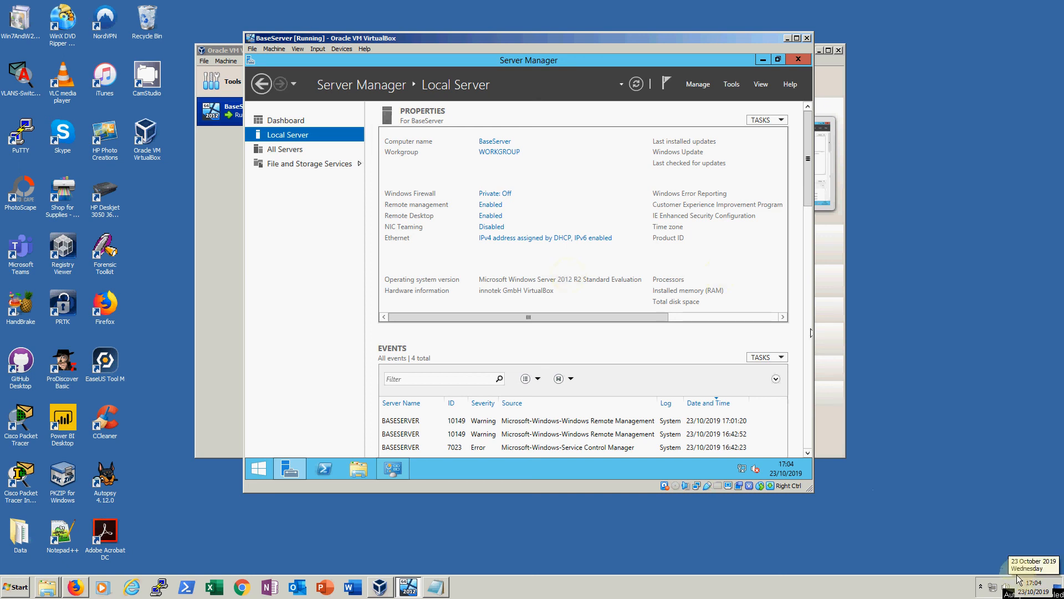
left_click(982, 586)
left_click(990, 542)
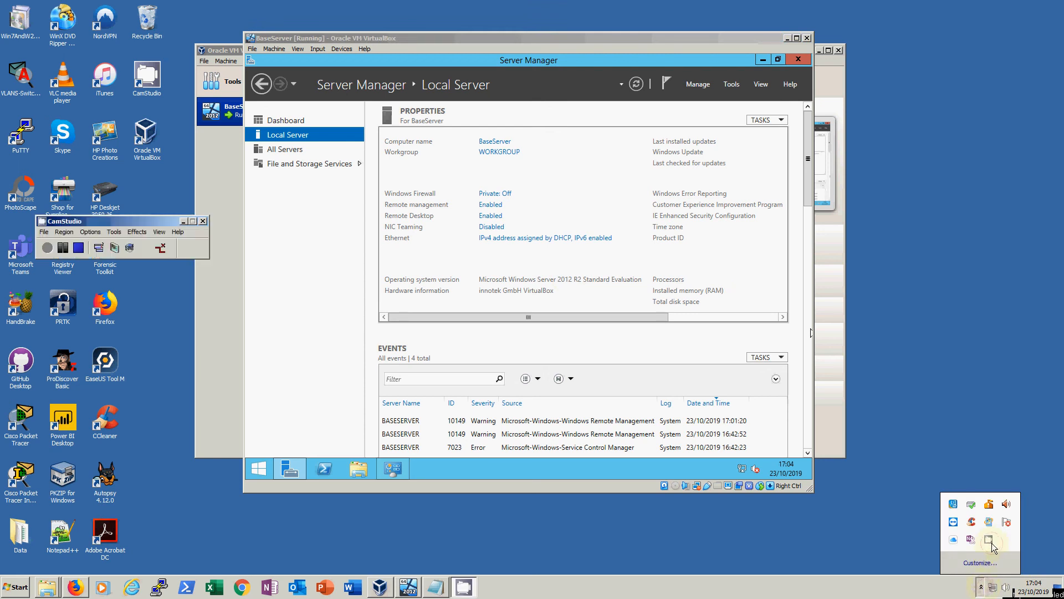